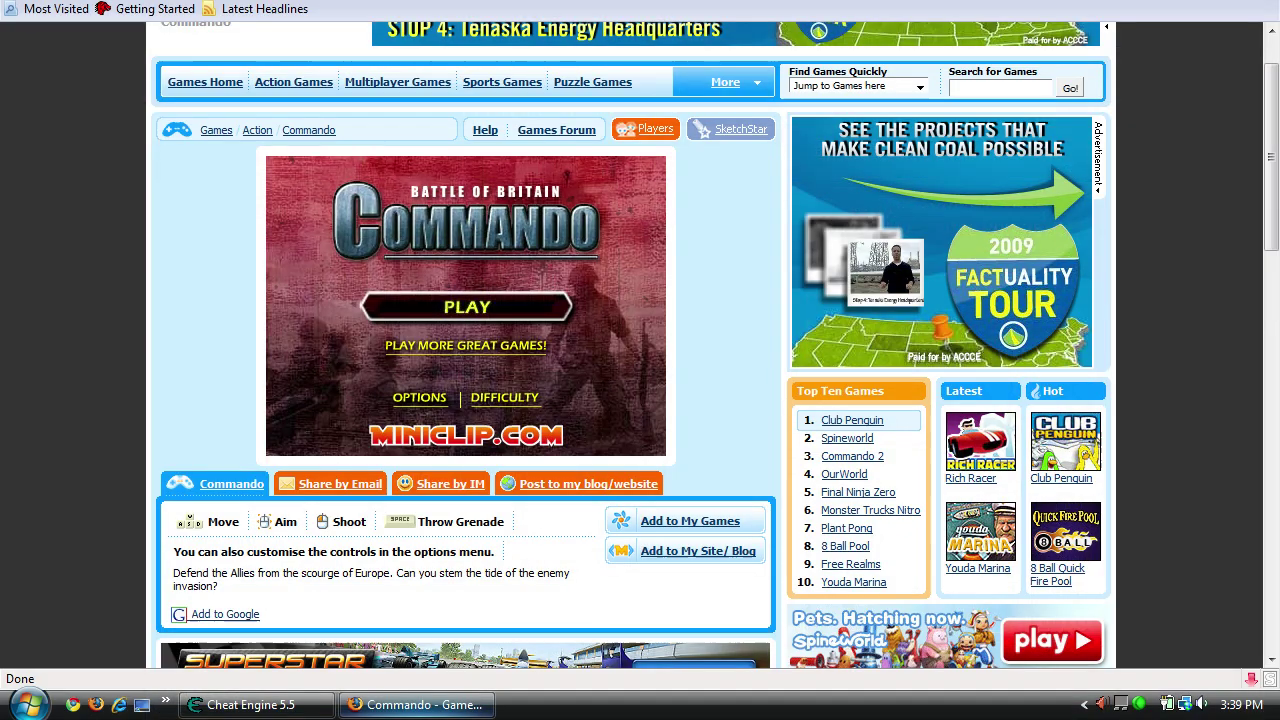
# - Bring Cheat Engine 5.5 to the front and place its window beside the Commando game page
pyautogui.click(280, 705)
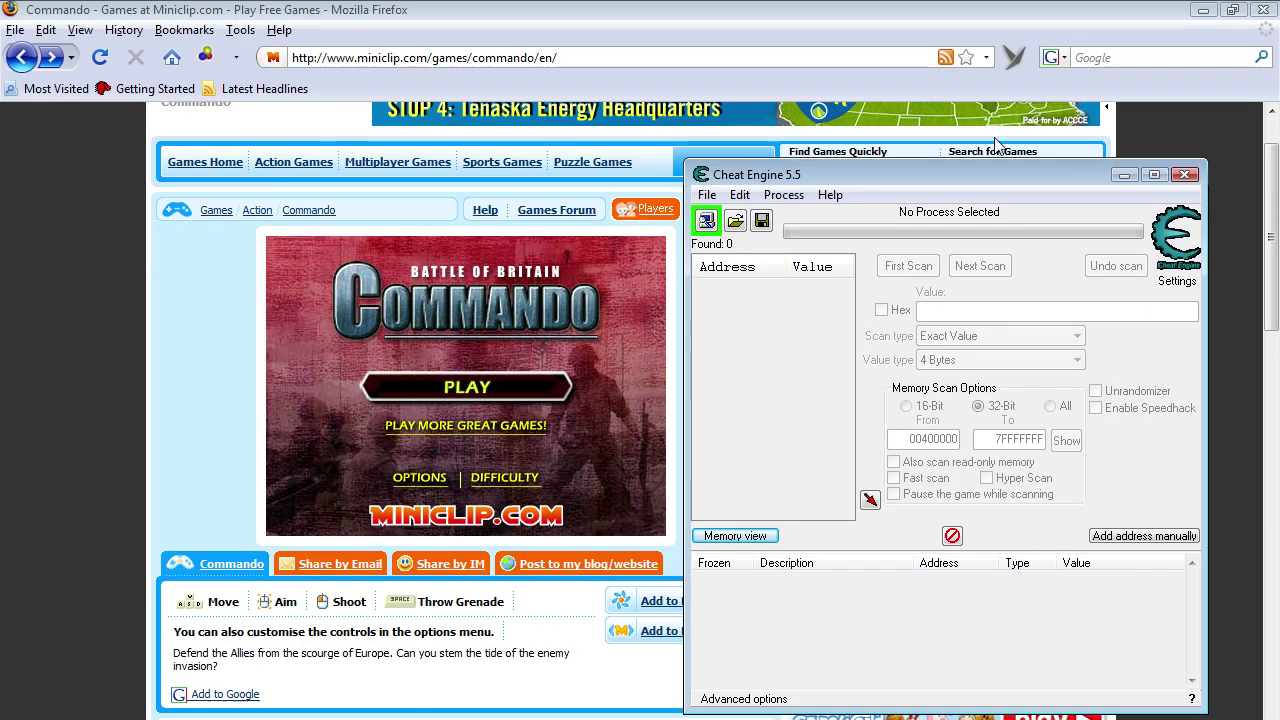
pyautogui.moveTo(768, 177); pyautogui.dragTo(794, 170)
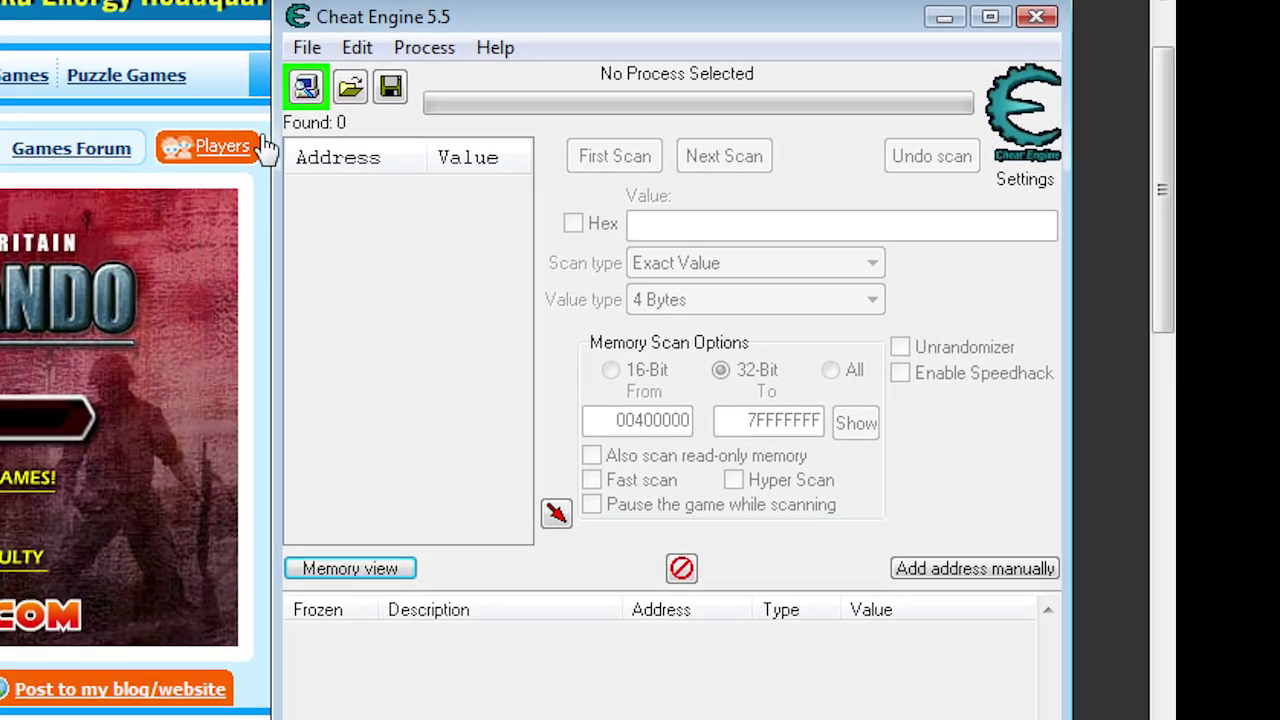
# - Attach Cheat Engine to the 00000950-firefox.exe process from the Process List
pyautogui.click(309, 91)
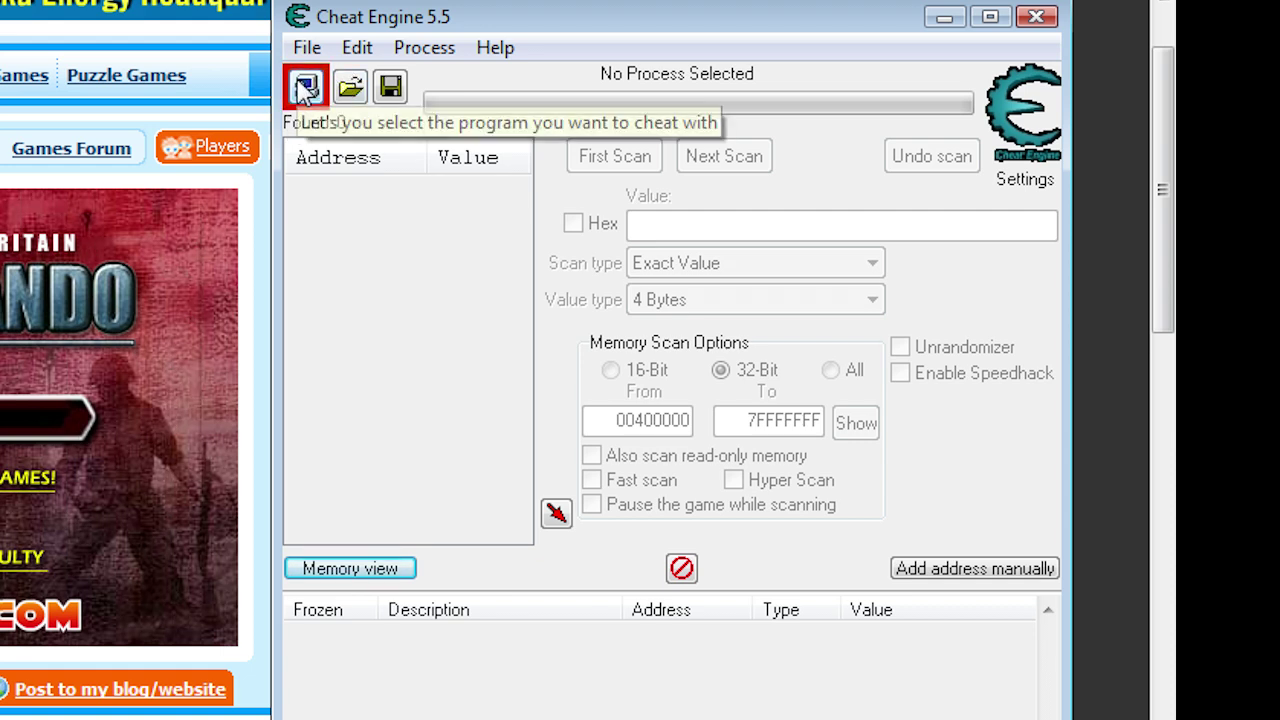
pyautogui.click(306, 89)
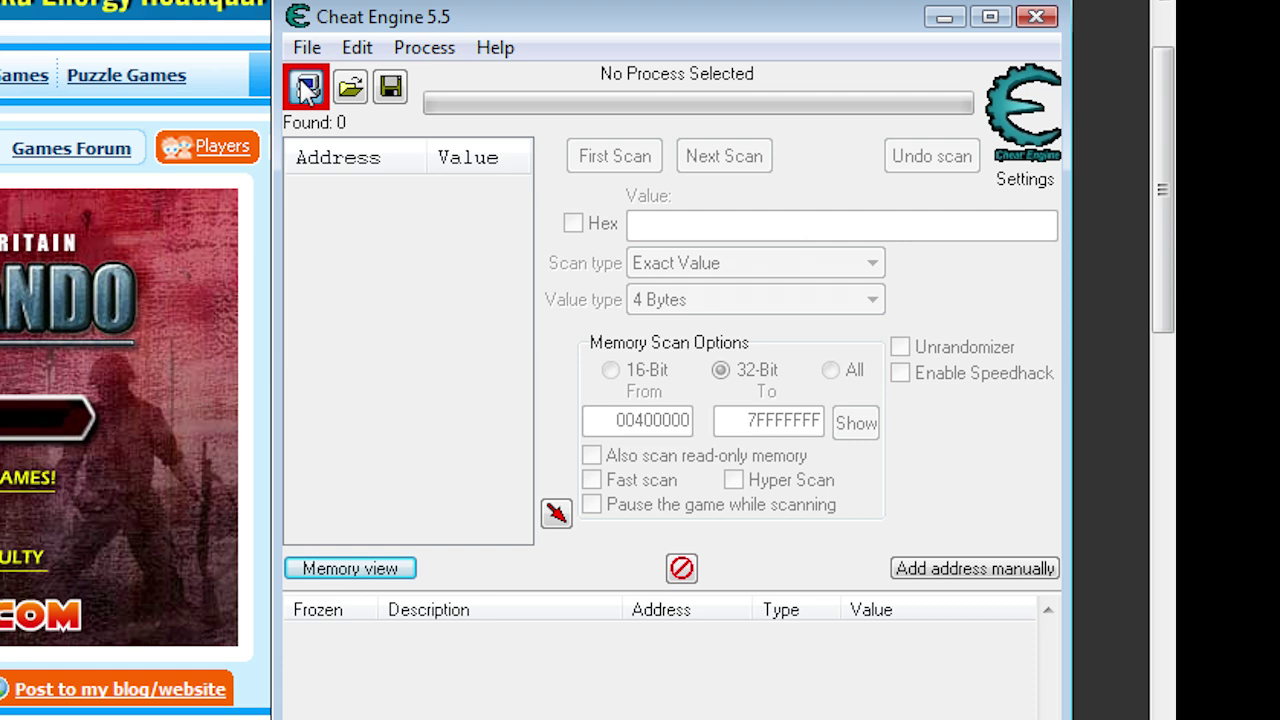
pyautogui.click(306, 89)
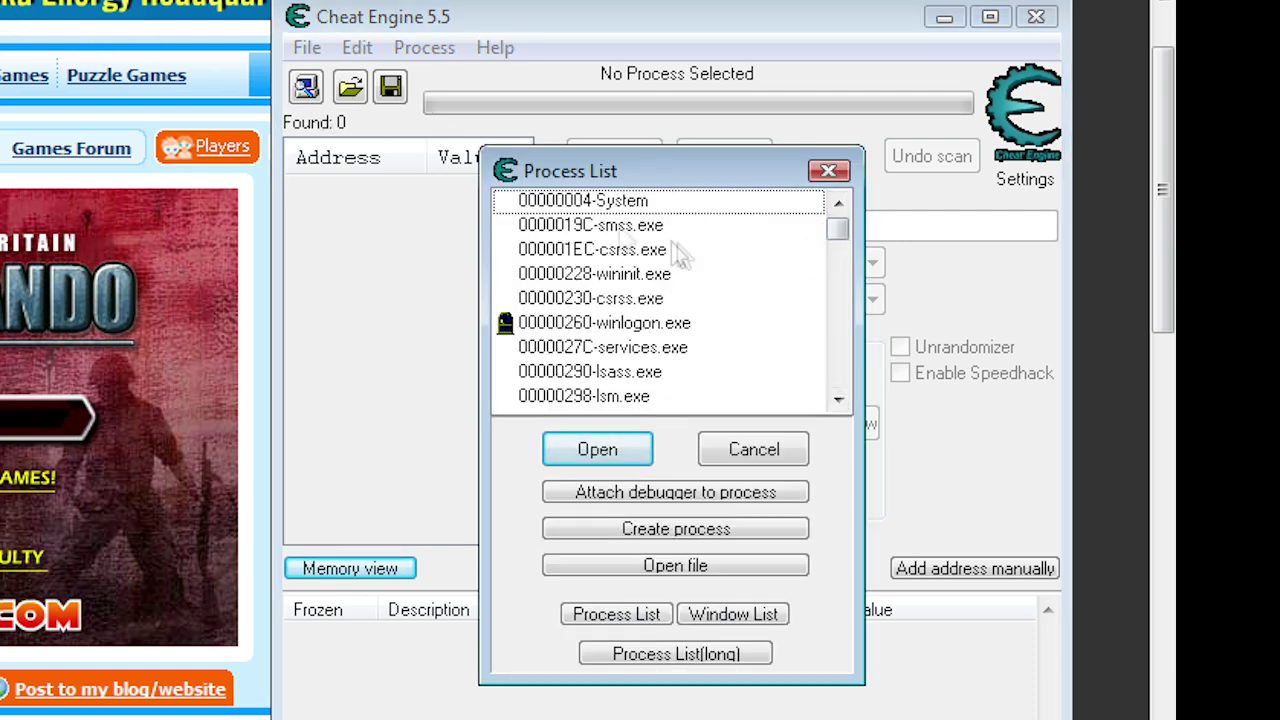
pyautogui.moveTo(837, 229); pyautogui.dragTo(843, 392)
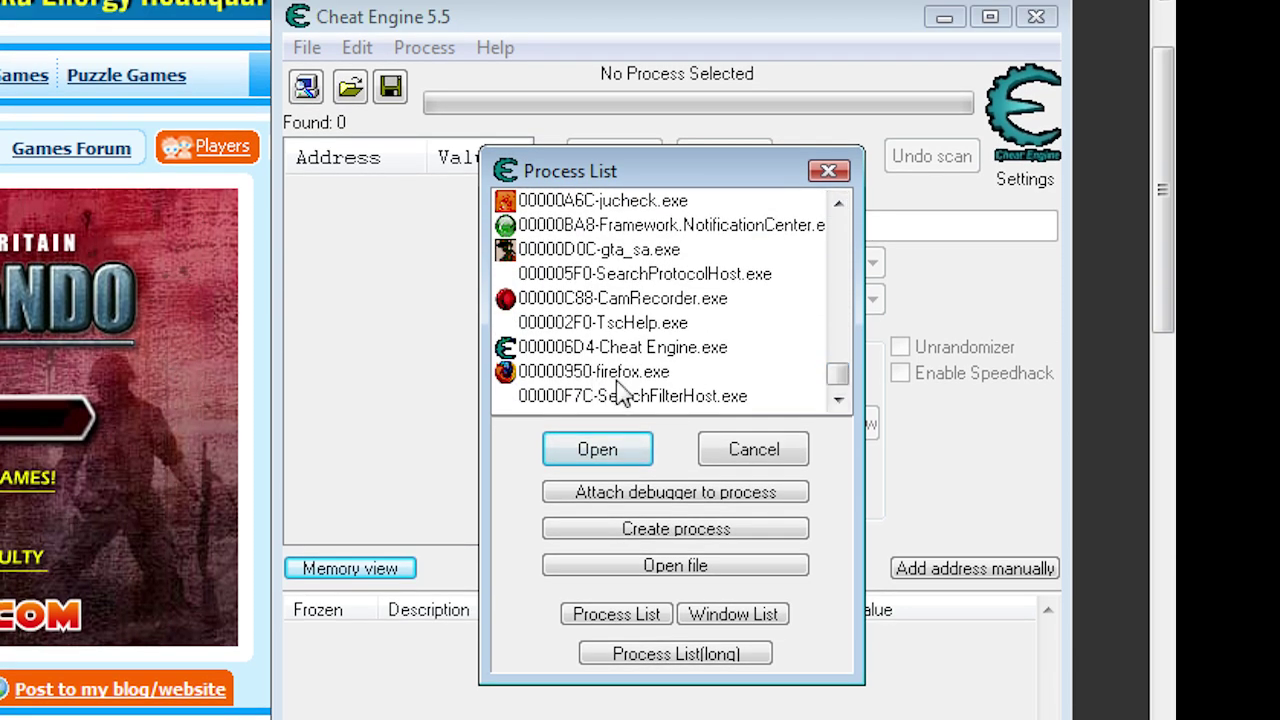
pyautogui.doubleClick(617, 372)
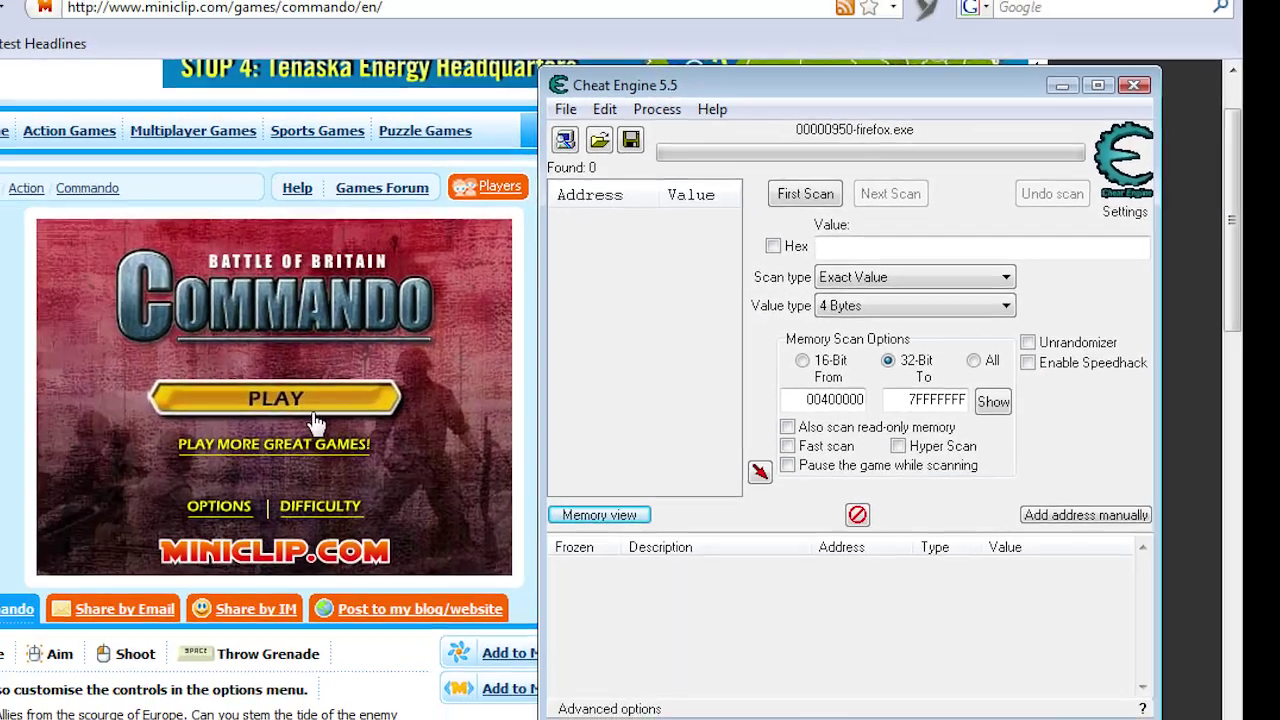
# - Start Commando's Mission 1 from the title screen, past the briefing
pyautogui.click(467, 383)
pyautogui.click(528, 494)
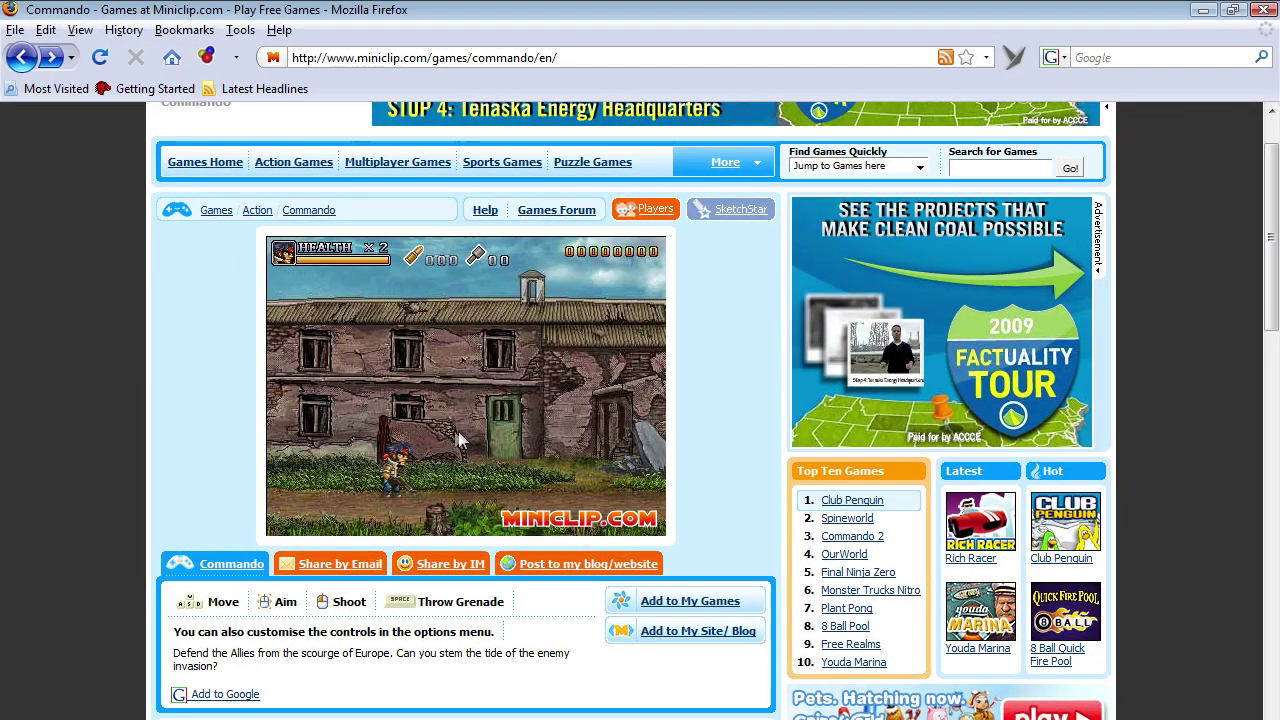
pyautogui.click(460, 437)
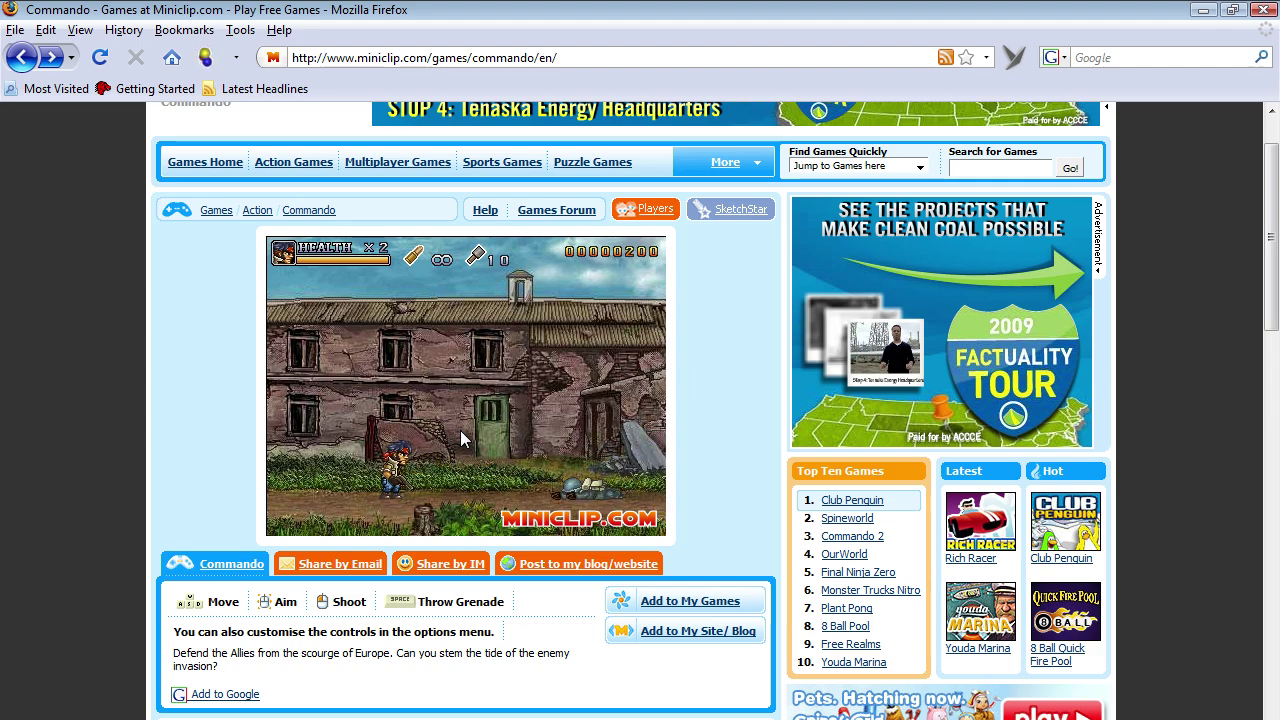
pyautogui.hotkey('alt', 'Tab')
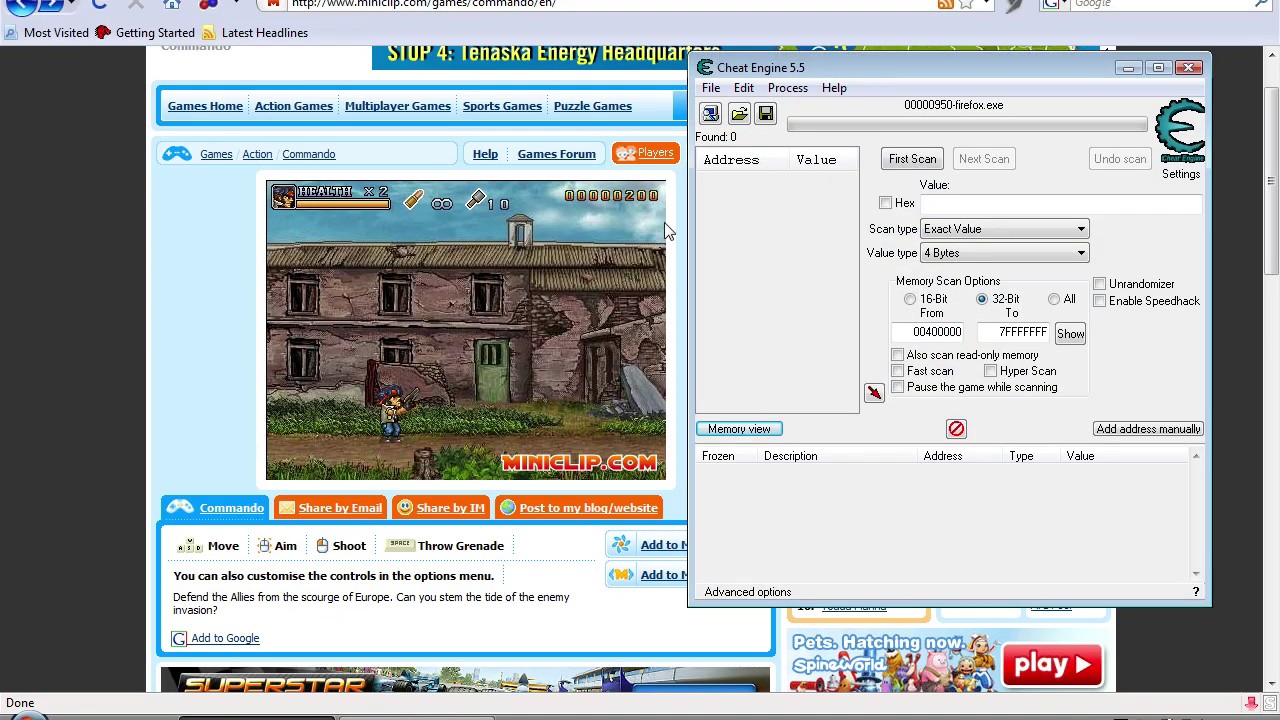
pyautogui.click(464, 362)
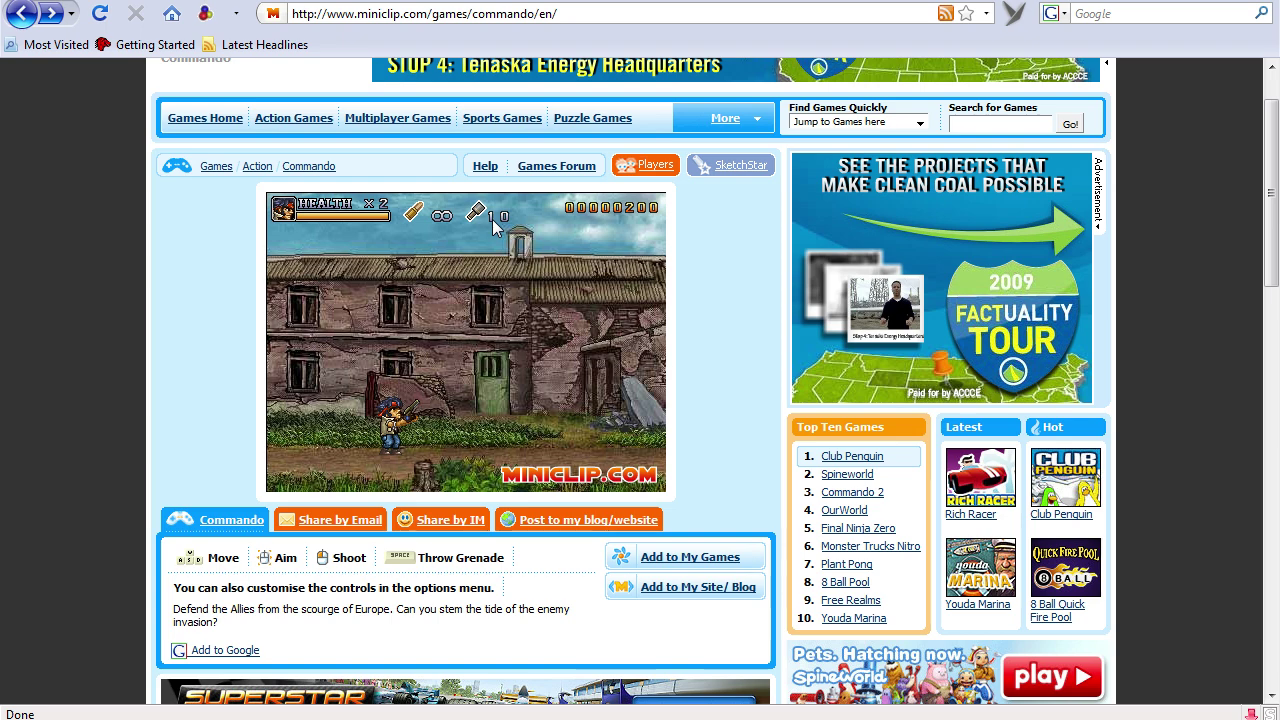
# - Run a first 4-byte exact-value scan for 80, finding 2736 addresses
pyautogui.hotkey('alt', 'Tab')
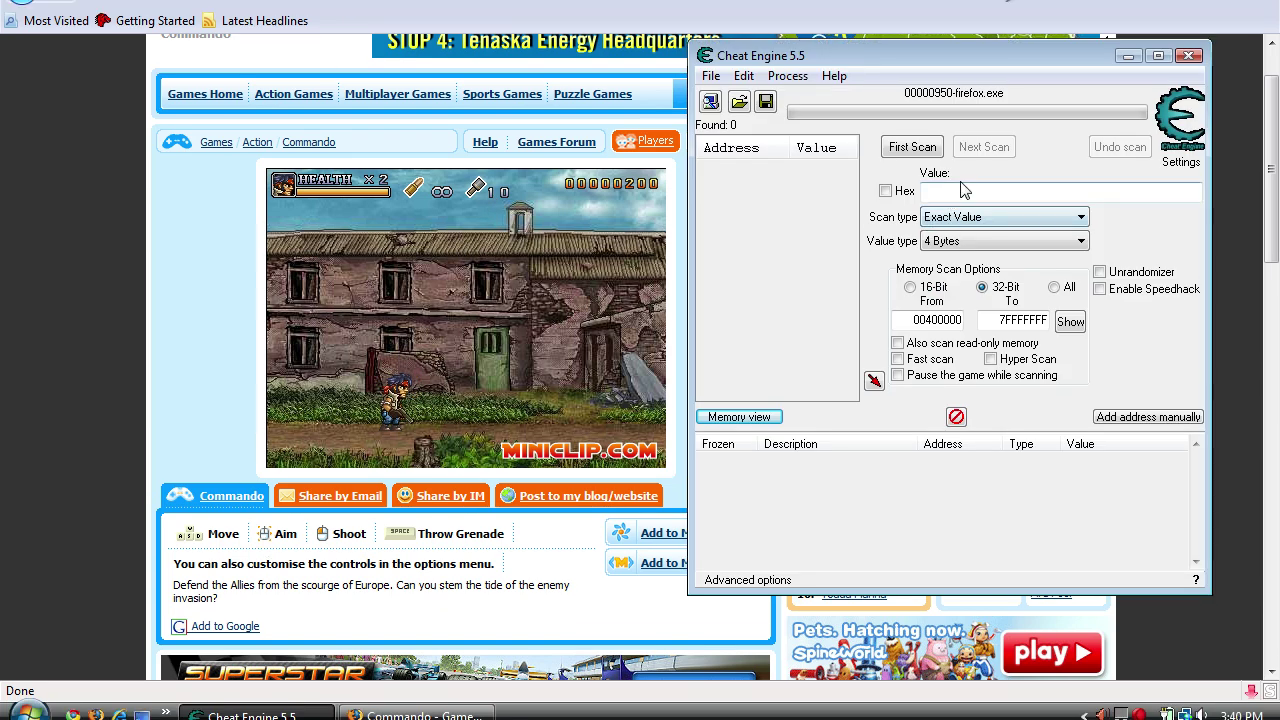
pyautogui.click(962, 190)
pyautogui.write('80')
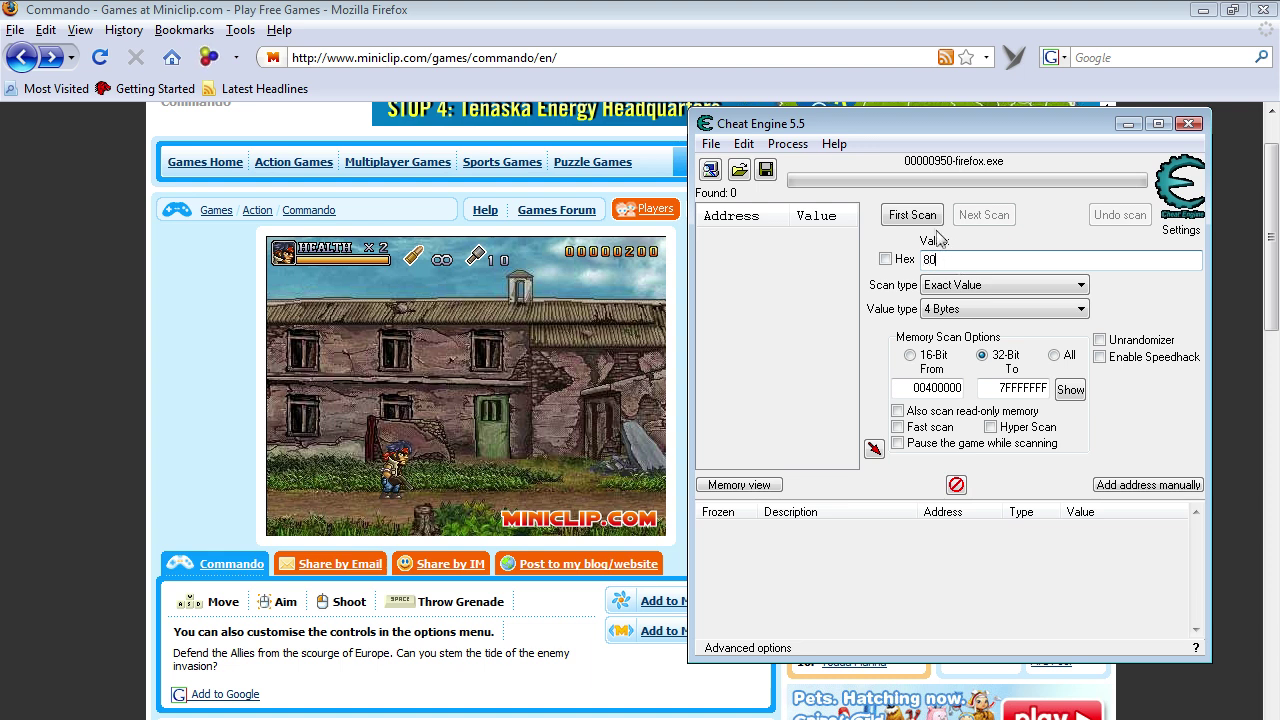
pyautogui.click(928, 220)
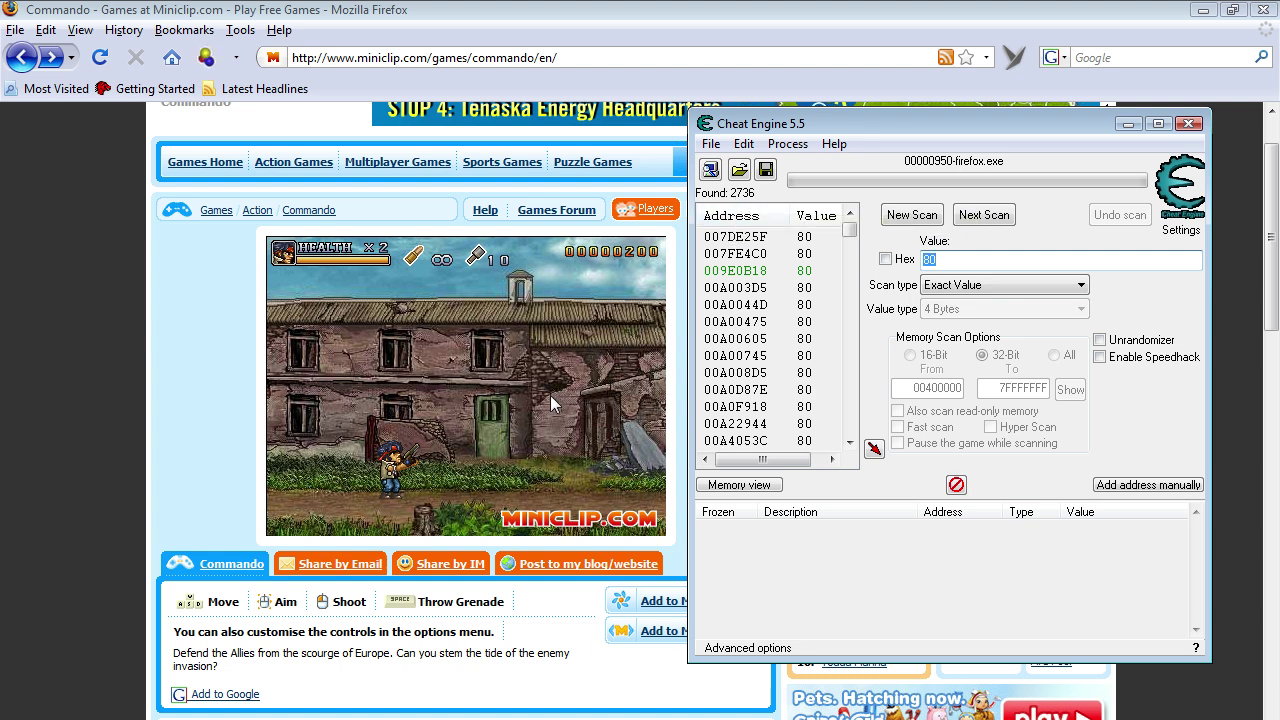
# - Throw a grenade, rescan for 72, and add the single result 0953E748 to the cheat list
pyautogui.click(489, 448)
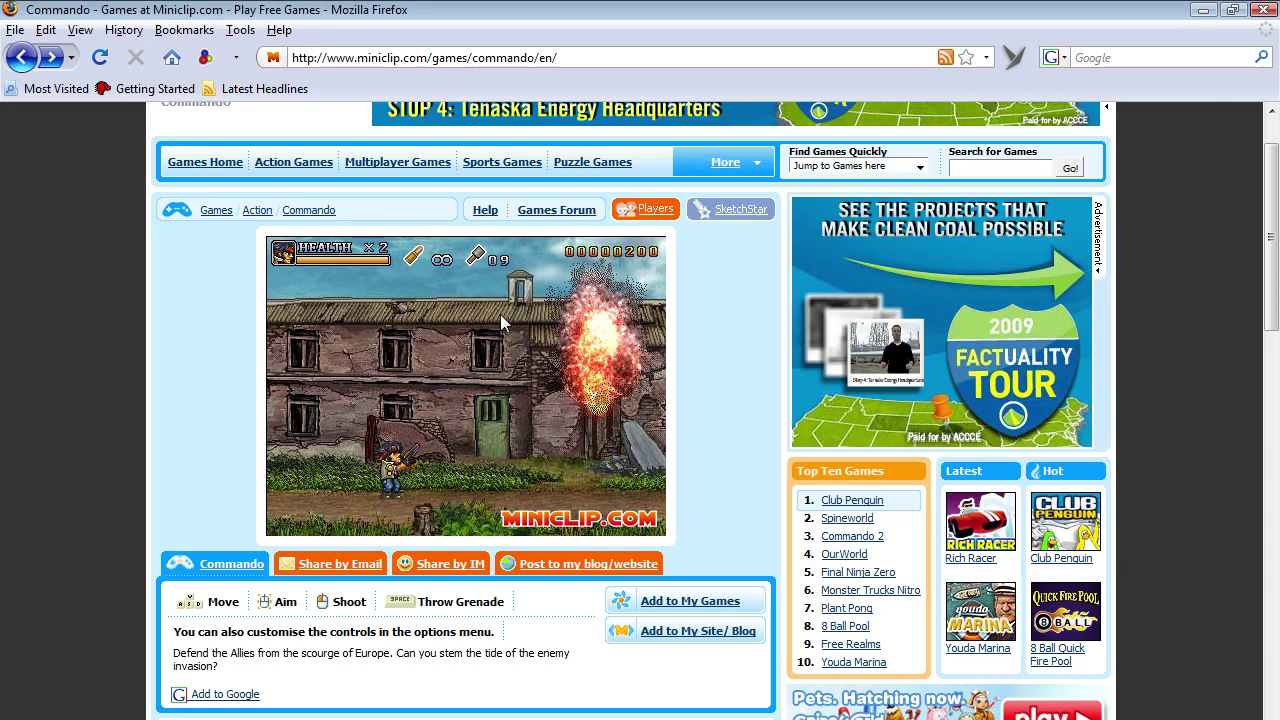
pyautogui.hotkey('alt', 'Tab')
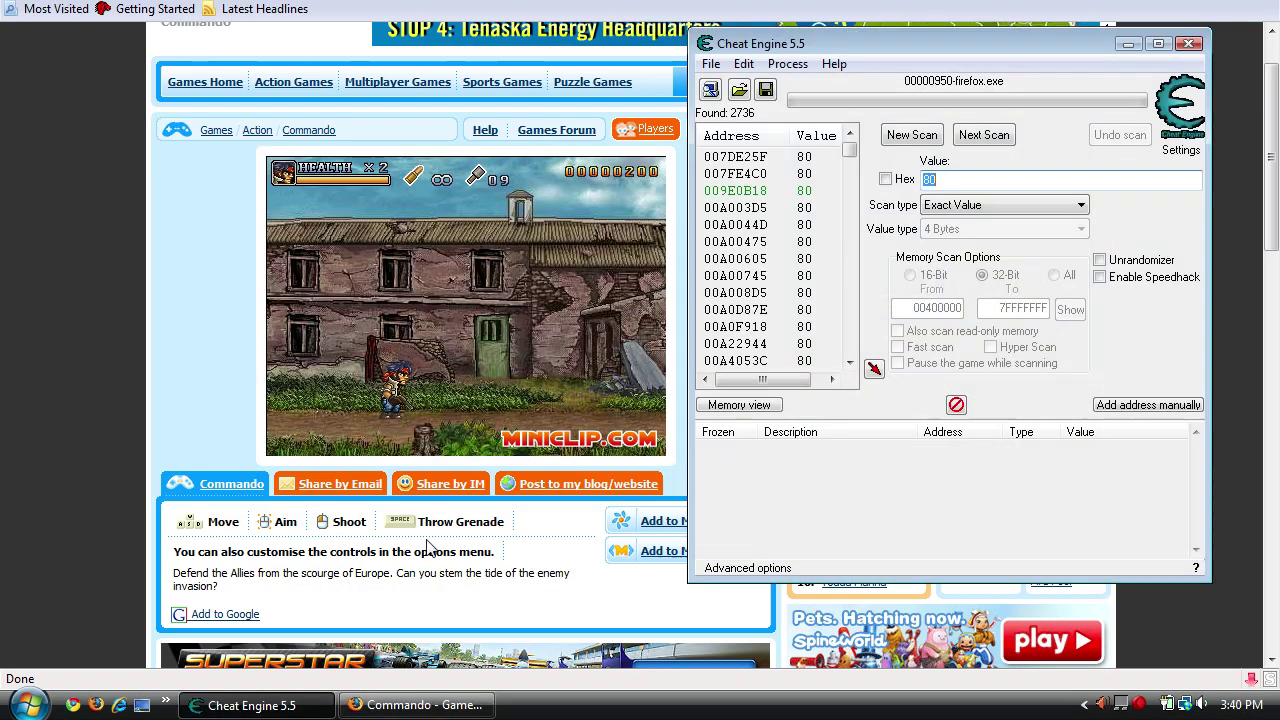
pyautogui.write('72')
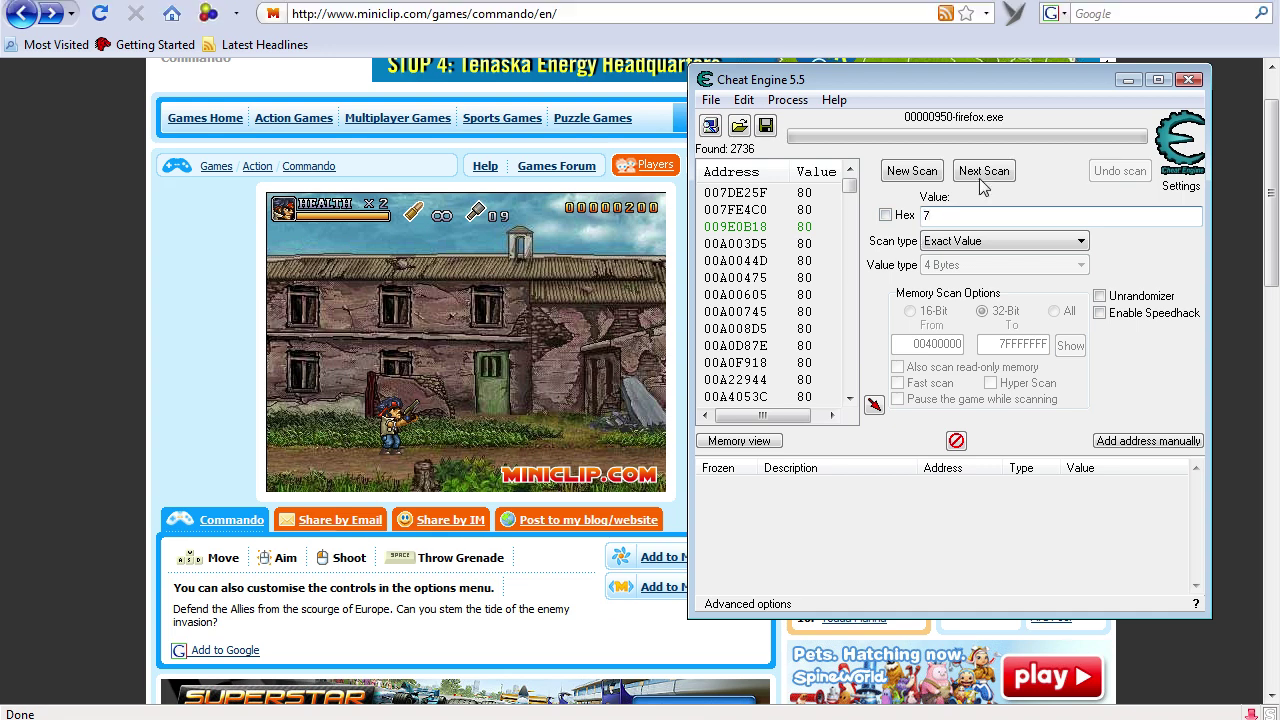
pyautogui.click(993, 216)
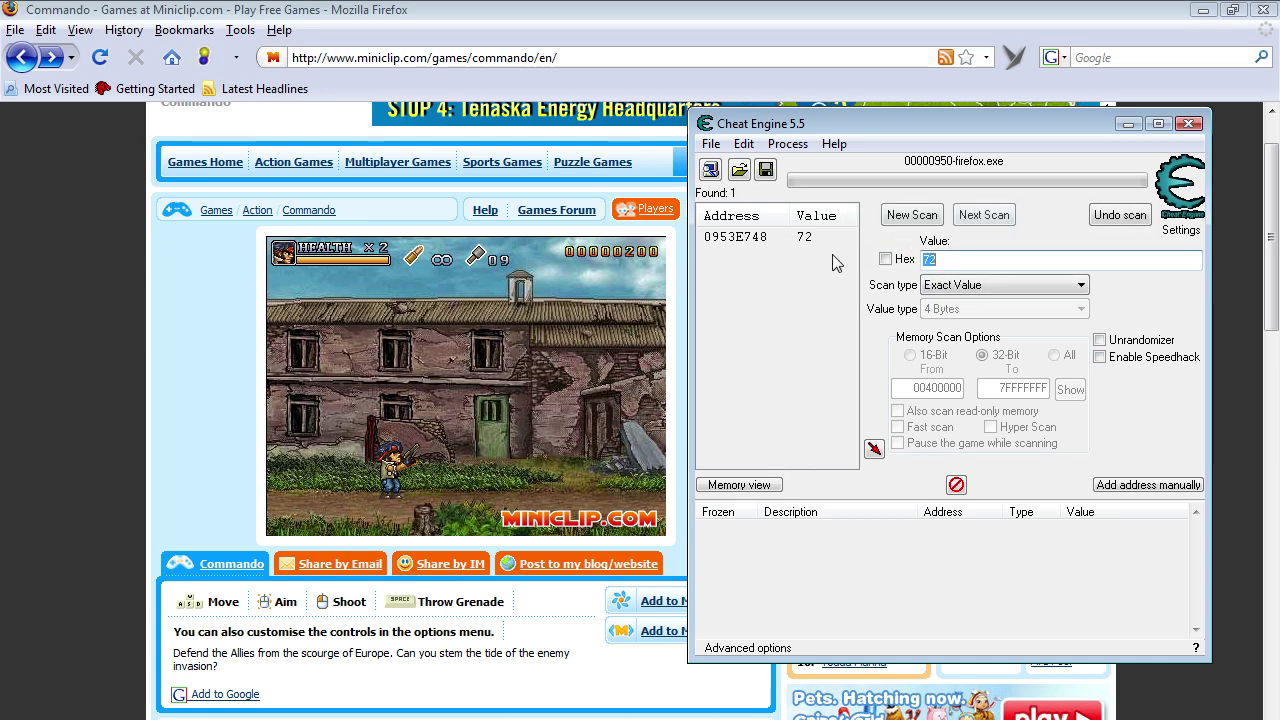
pyautogui.doubleClick(804, 237)
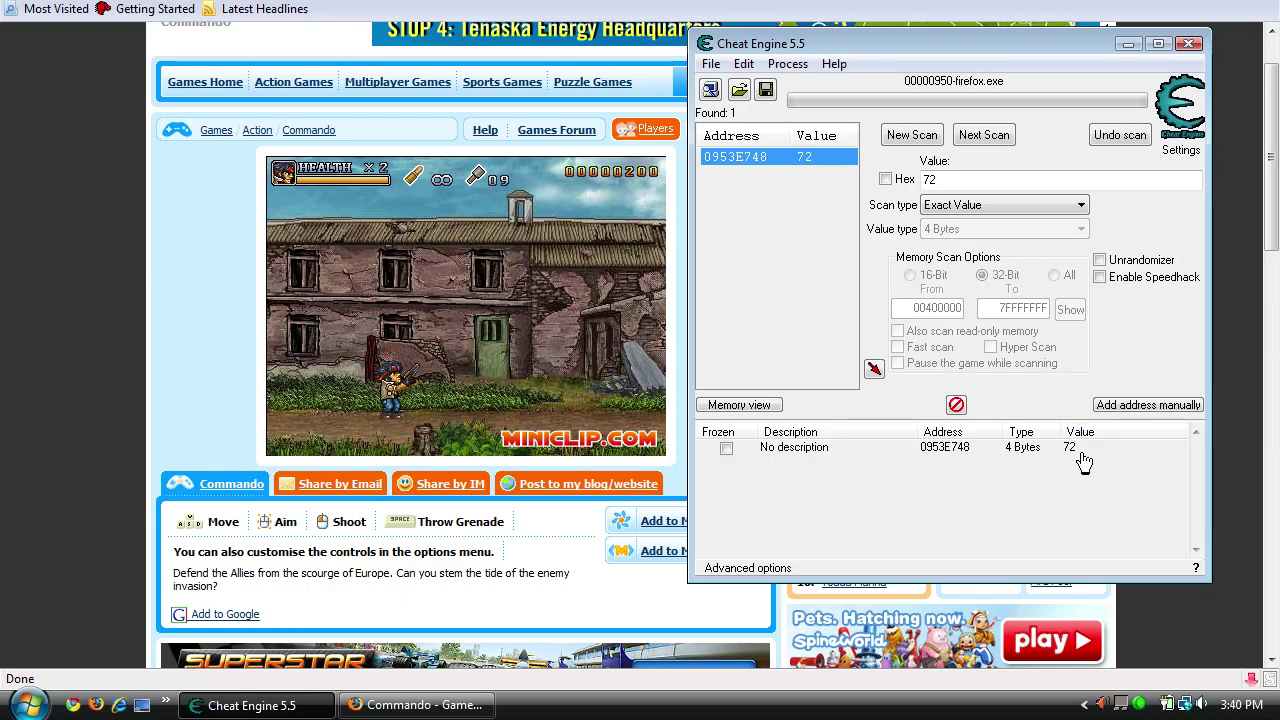
# - Set address 0953E748 to 25000000 and resume walking the soldier through the level
pyautogui.doubleClick(1077, 451)
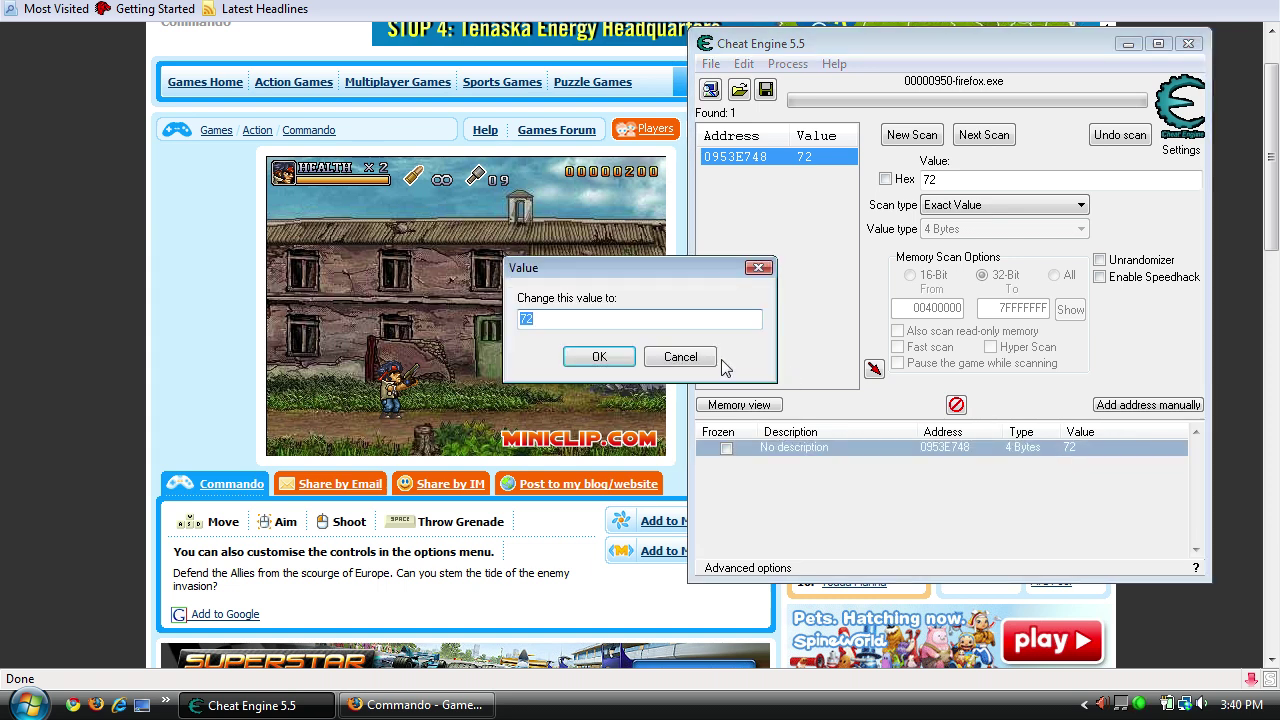
pyautogui.write('25000000')
pyautogui.click(599, 357)
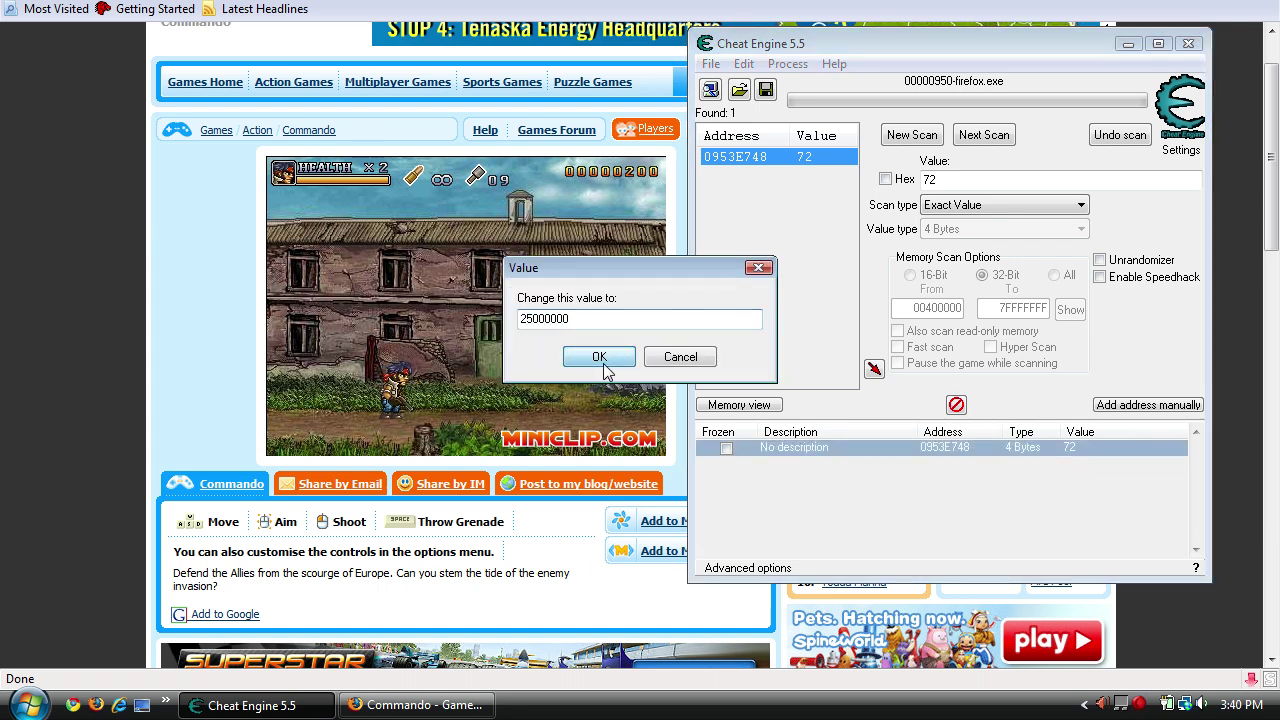
pyautogui.click(588, 405)
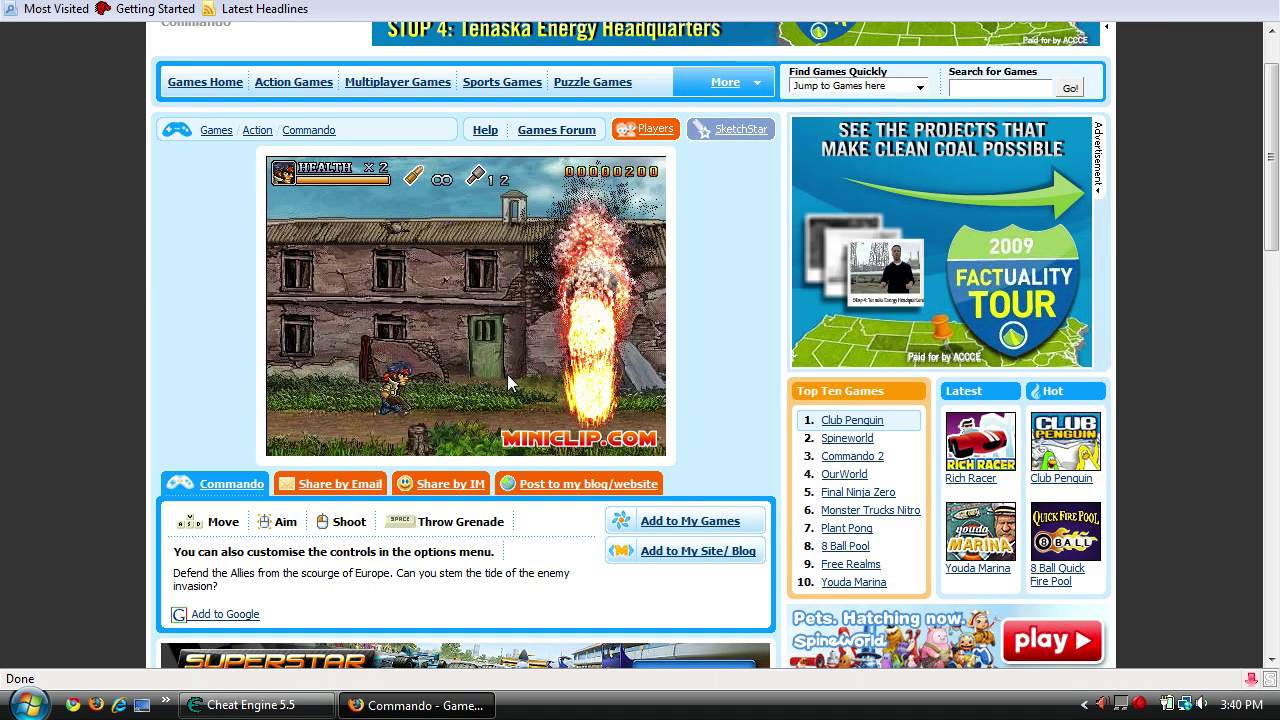
pyautogui.press('d')
pyautogui.press('a')
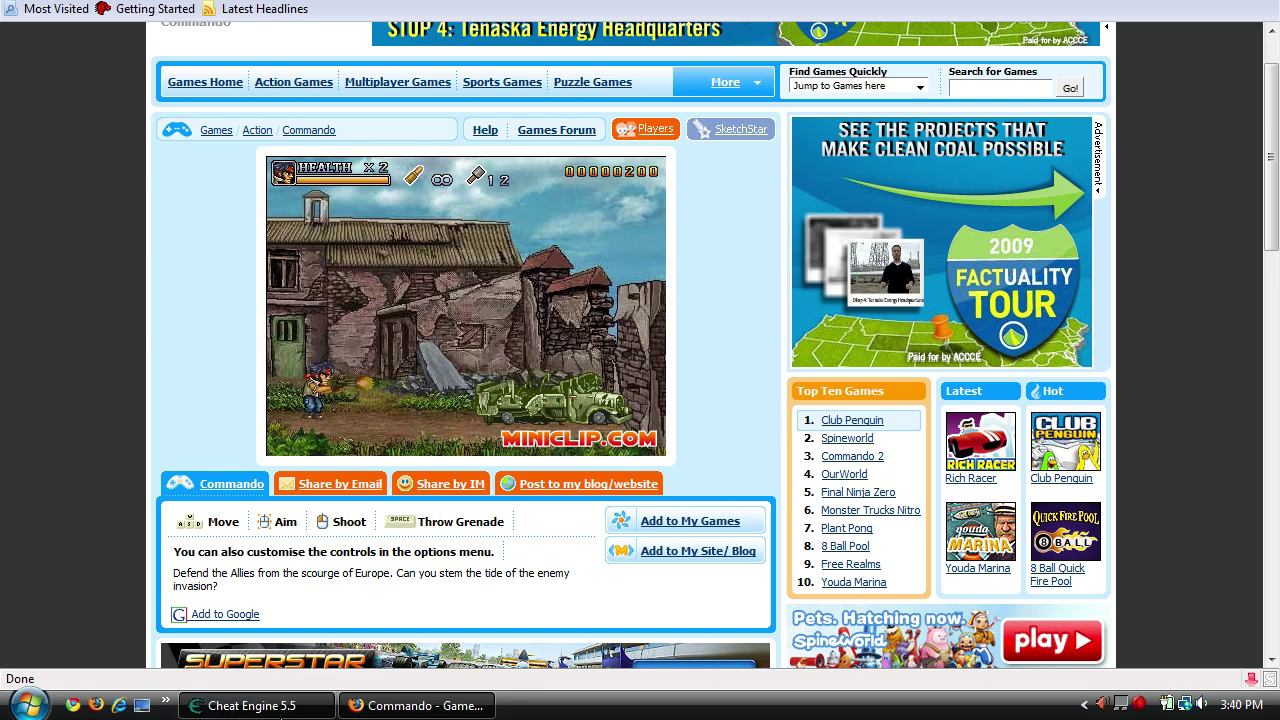
# - Start a new scan and try changing the scan type before returning to the game
pyautogui.click(250, 705)
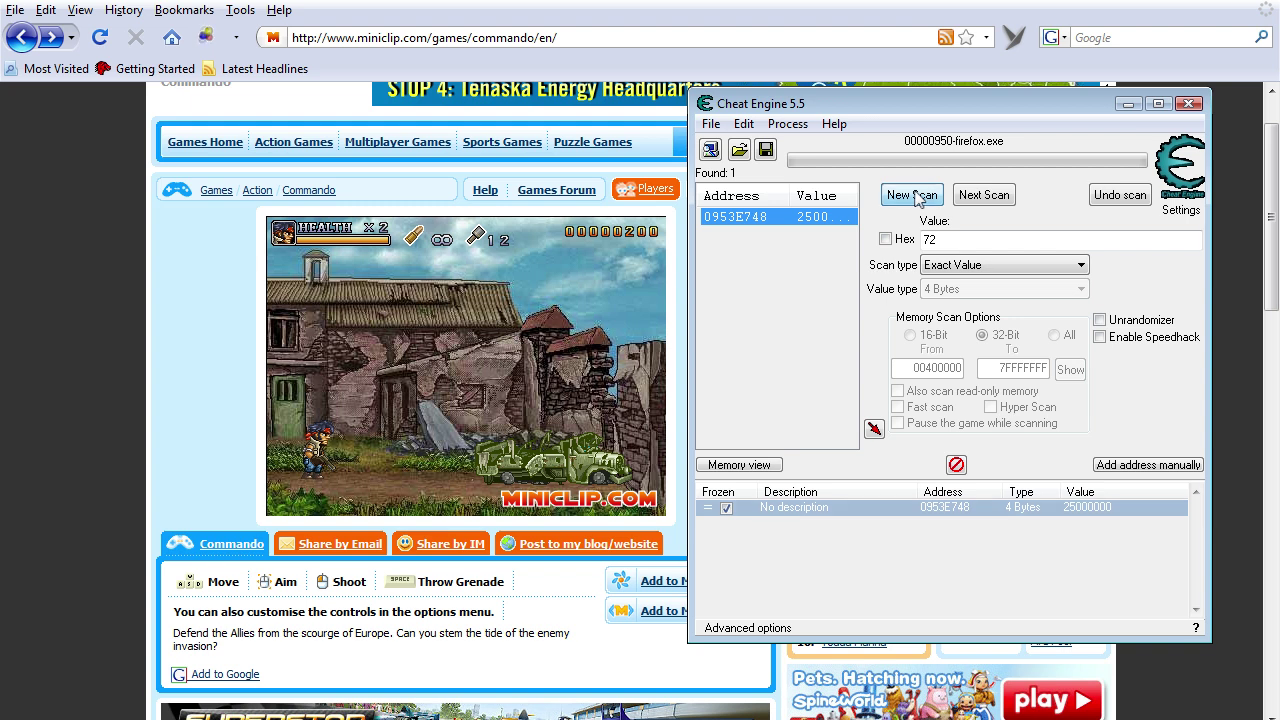
pyautogui.click(905, 148)
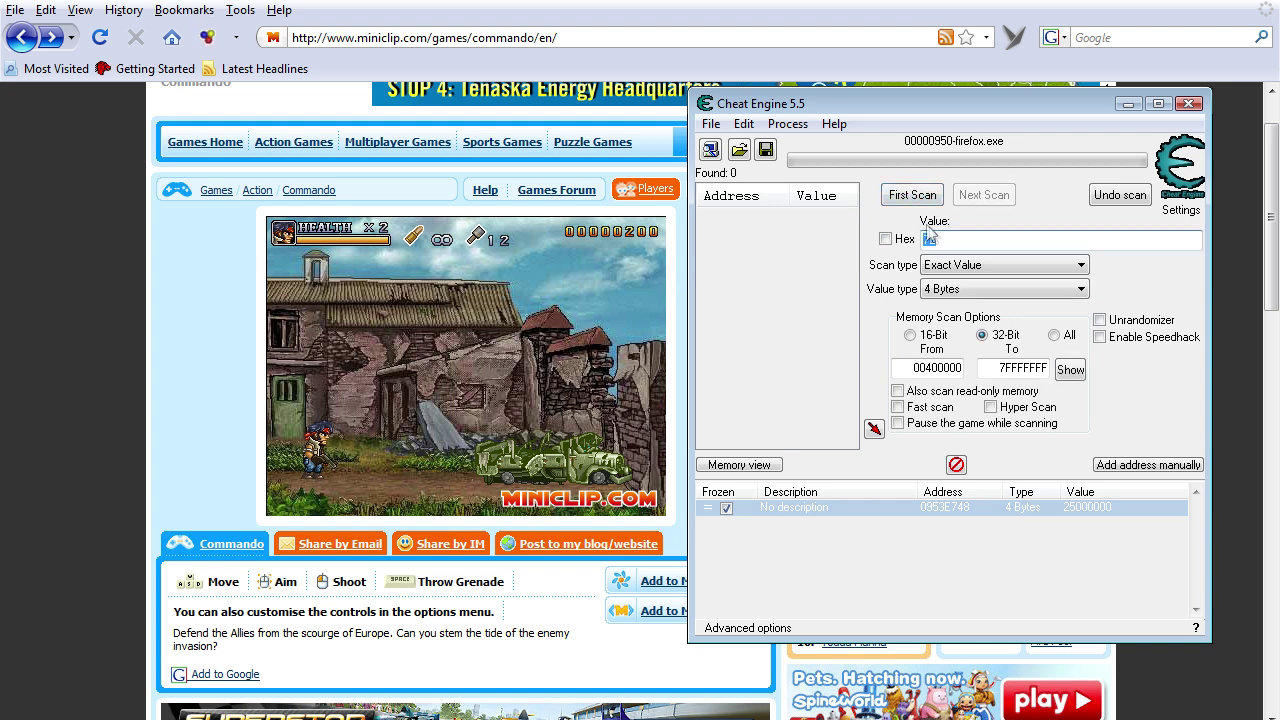
pyautogui.click(936, 268)
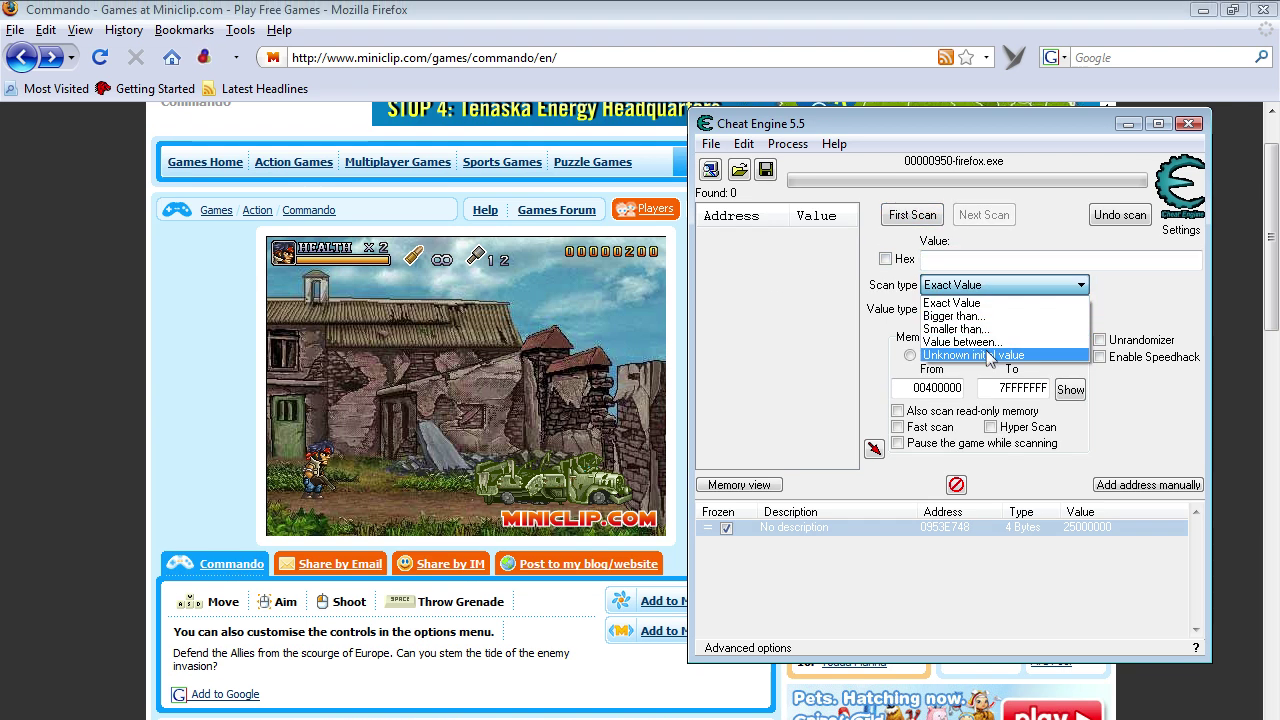
pyautogui.click(985, 335)
pyautogui.press('Up')
pyautogui.press('Up')
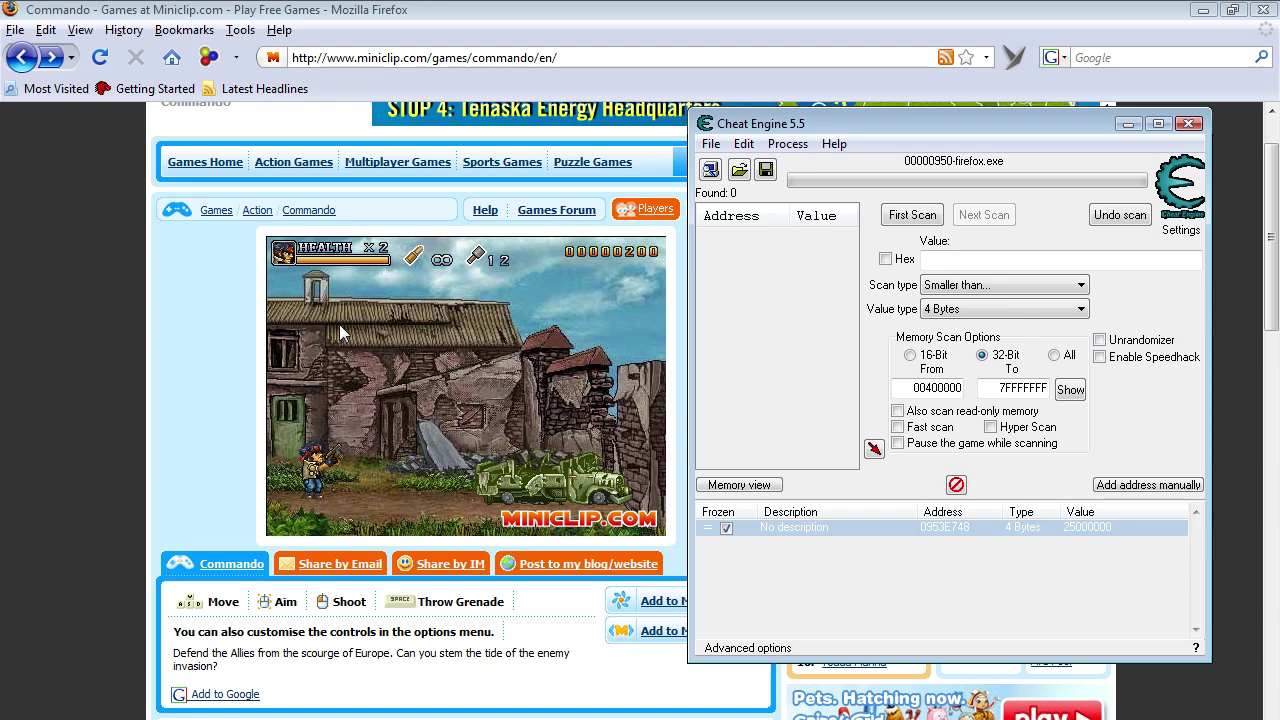
pyautogui.click(339, 324)
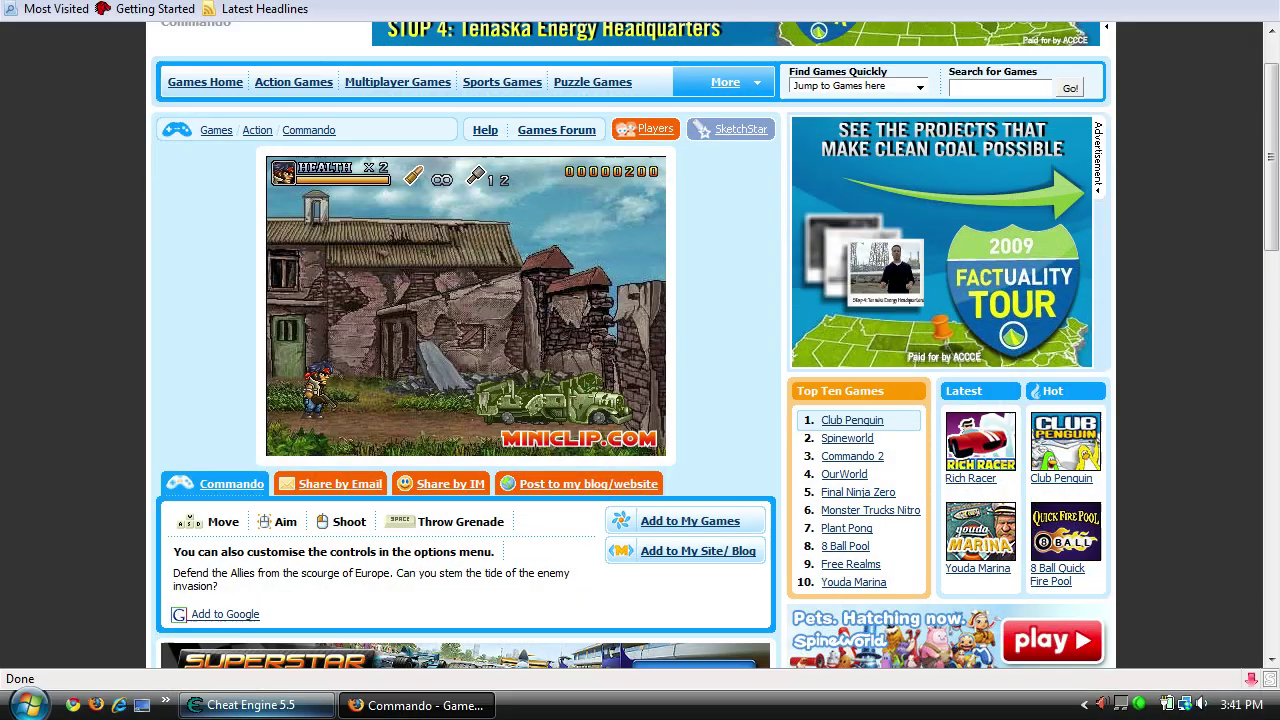
# - Run a First Scan with Unknown initial value, getting 87908352 candidates, then resume play
pyautogui.click(250, 719)
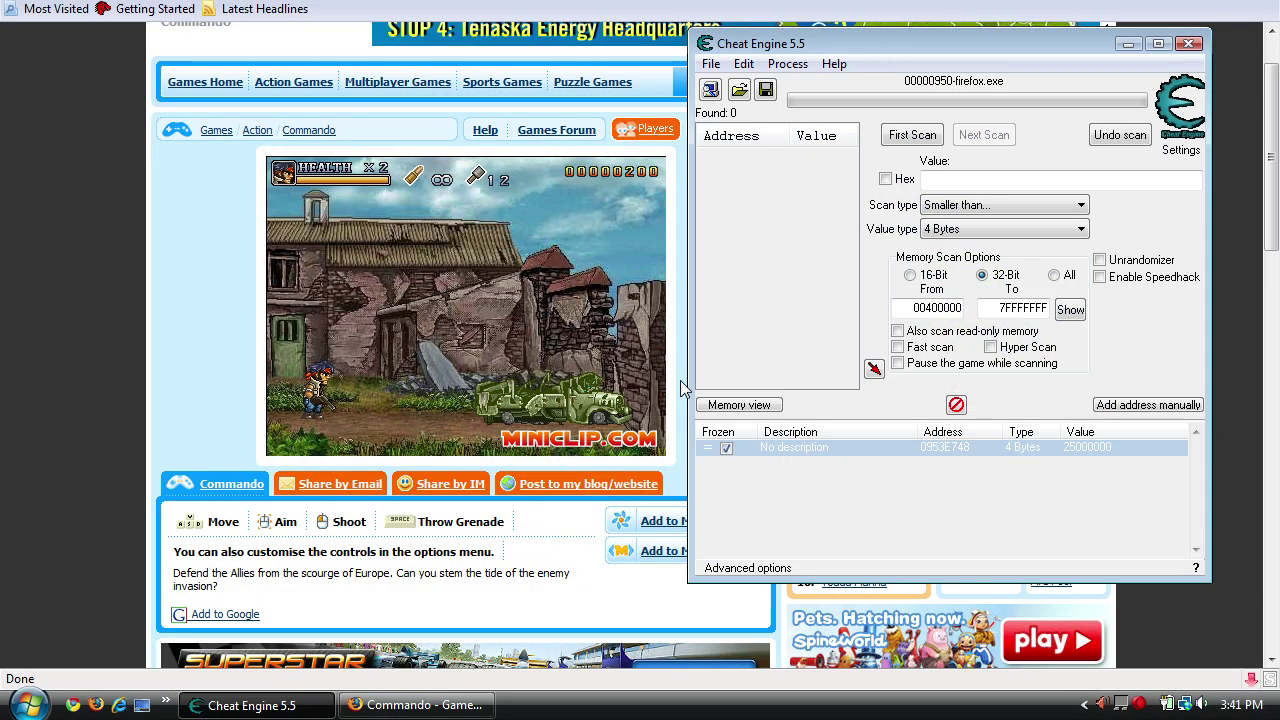
pyautogui.click(1005, 285)
pyautogui.click(970, 287)
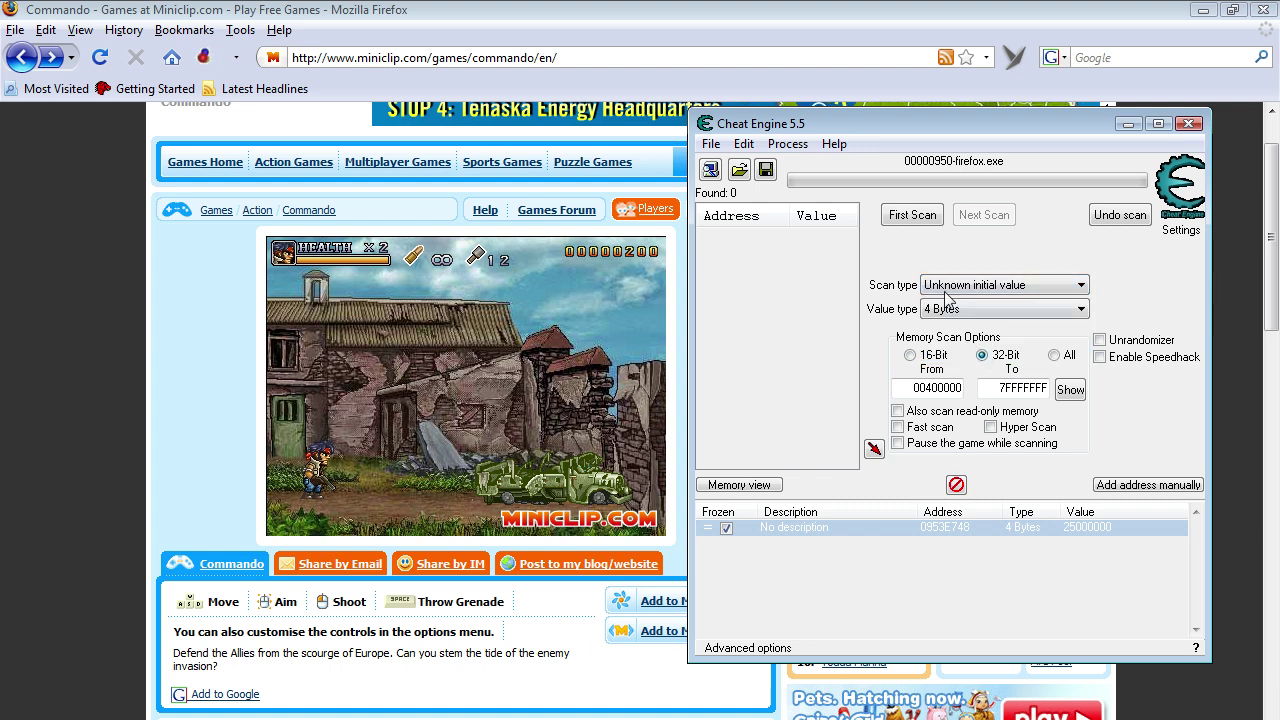
pyautogui.click(923, 226)
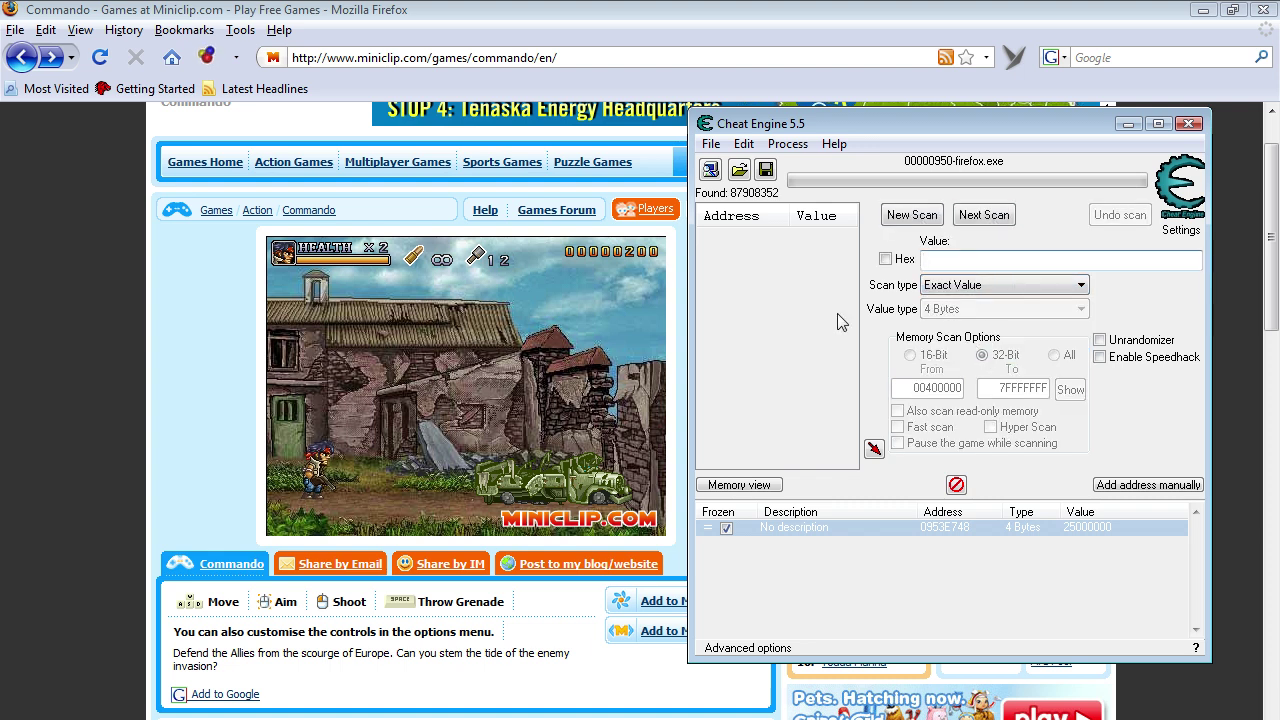
pyautogui.click(613, 410)
pyautogui.hotkey('alt', 'Tab')
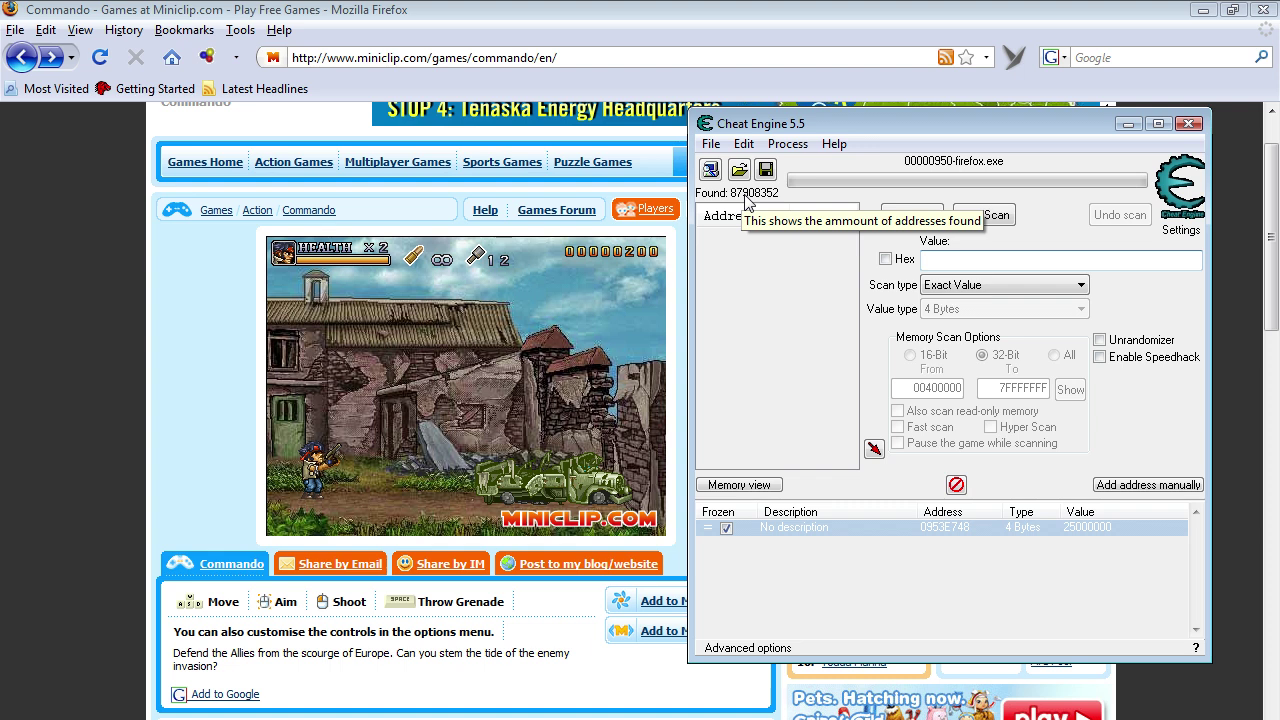
pyautogui.click(508, 446)
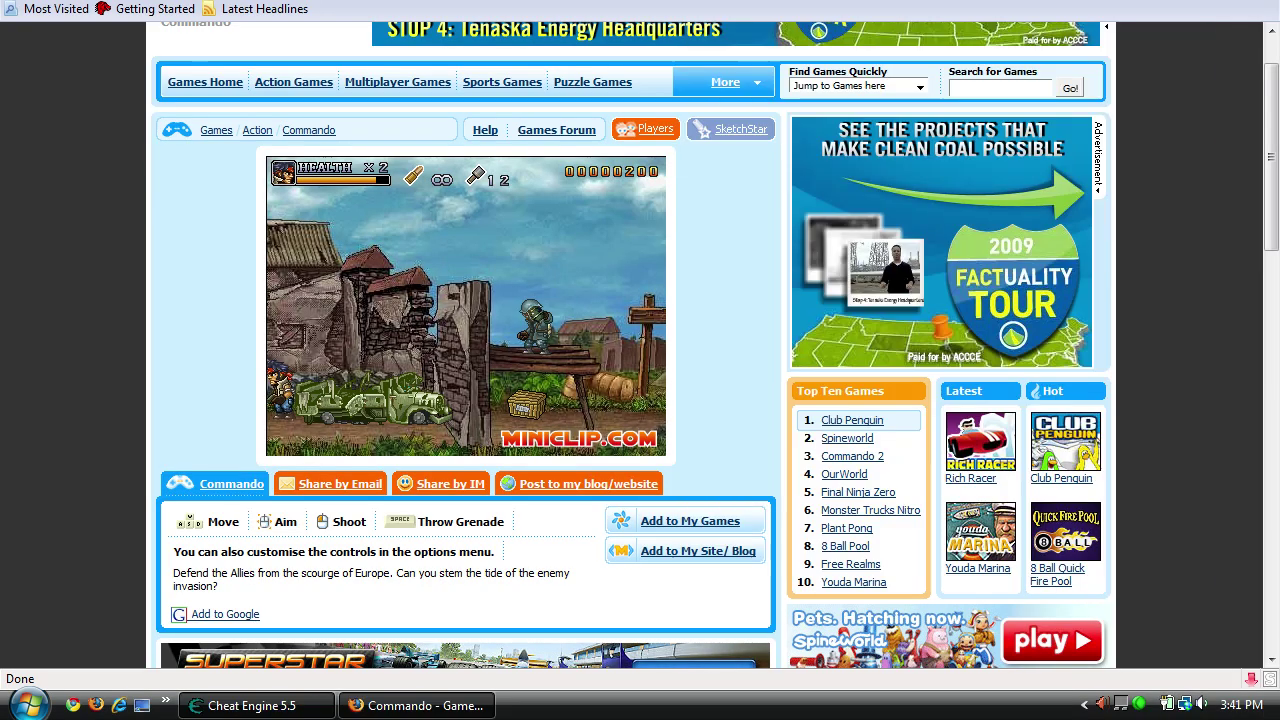
# - Switch scan type to Decreased value and rescan between bouts of play, down to 167495 results
pyautogui.hotkey('alt', 'Tab')
pyautogui.click(988, 205)
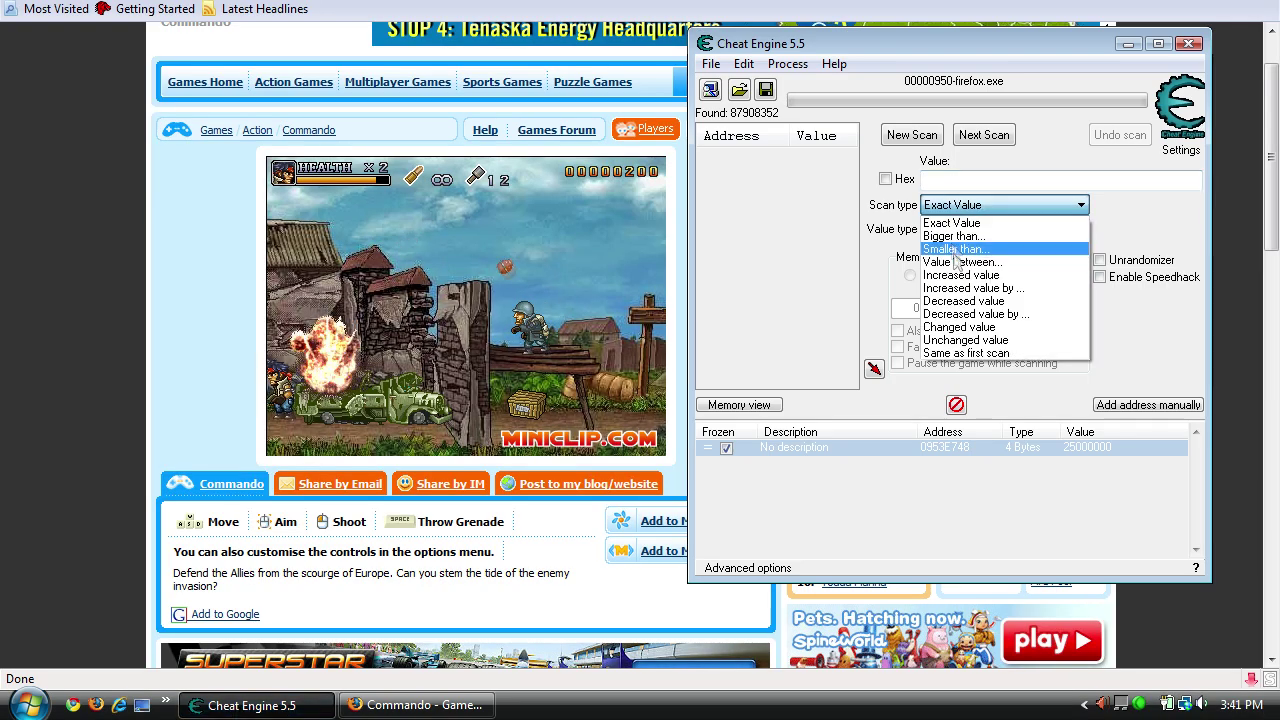
pyautogui.click(963, 301)
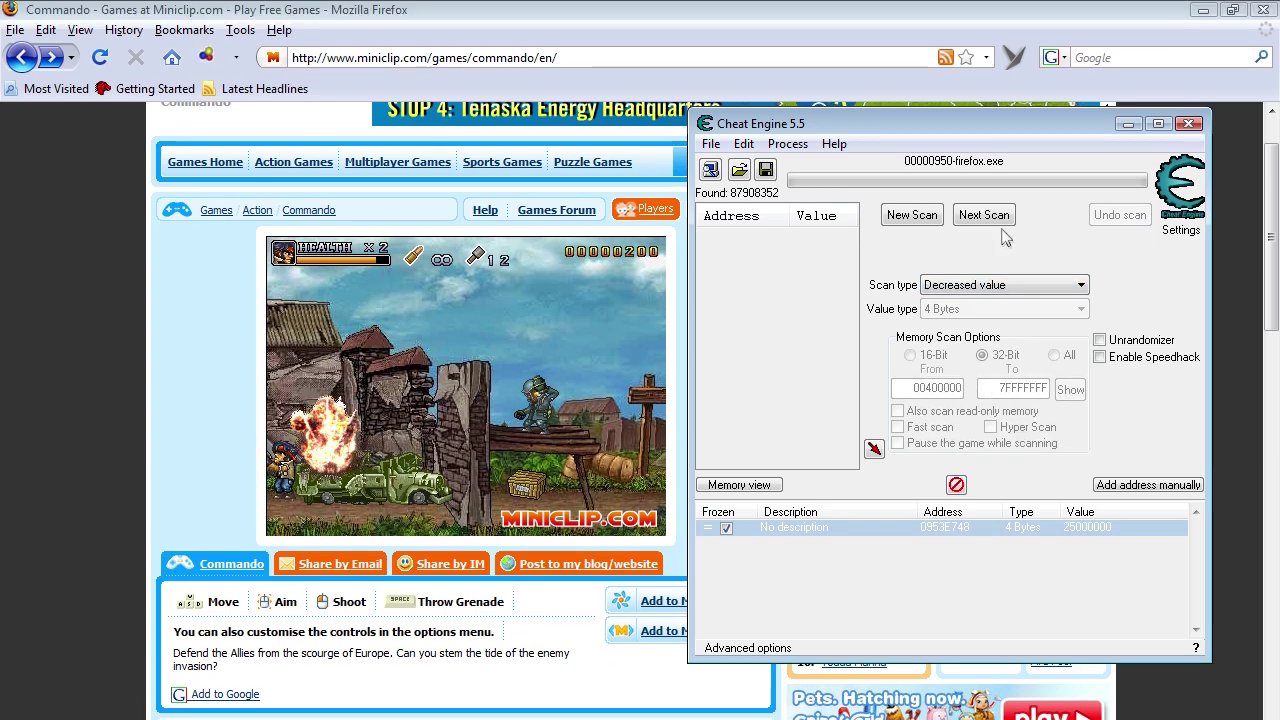
pyautogui.click(994, 217)
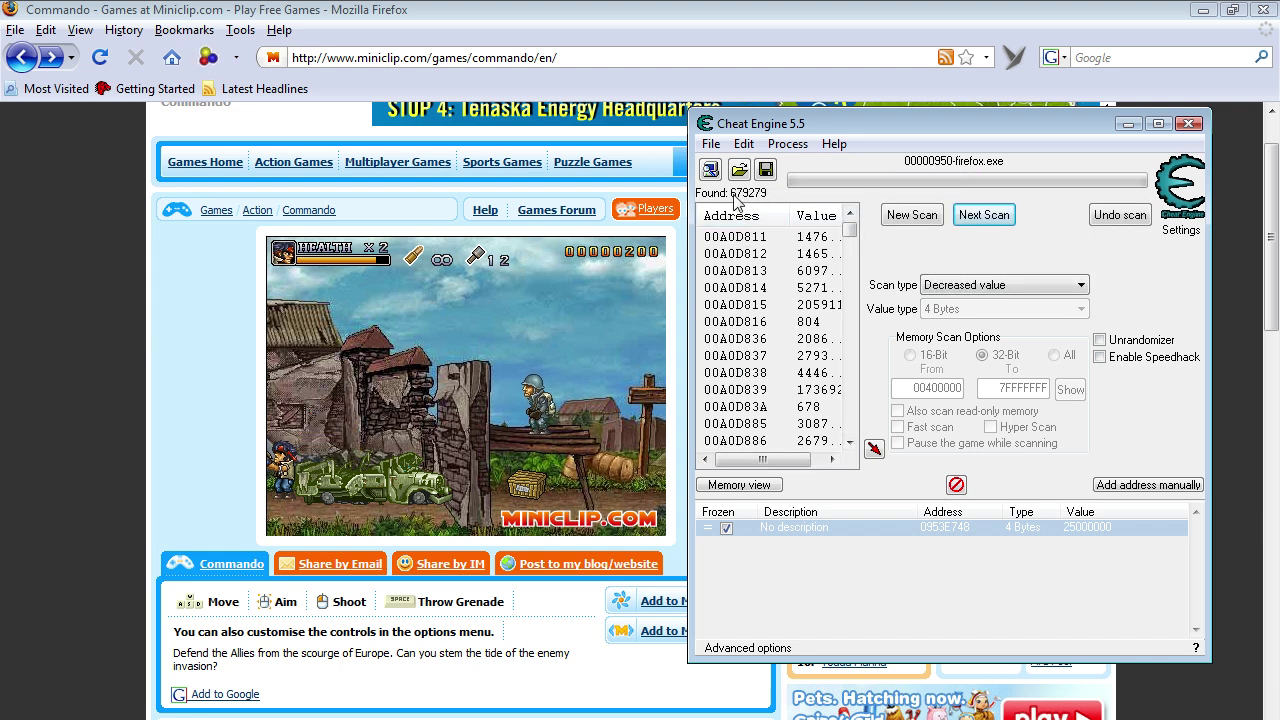
pyautogui.click(395, 419)
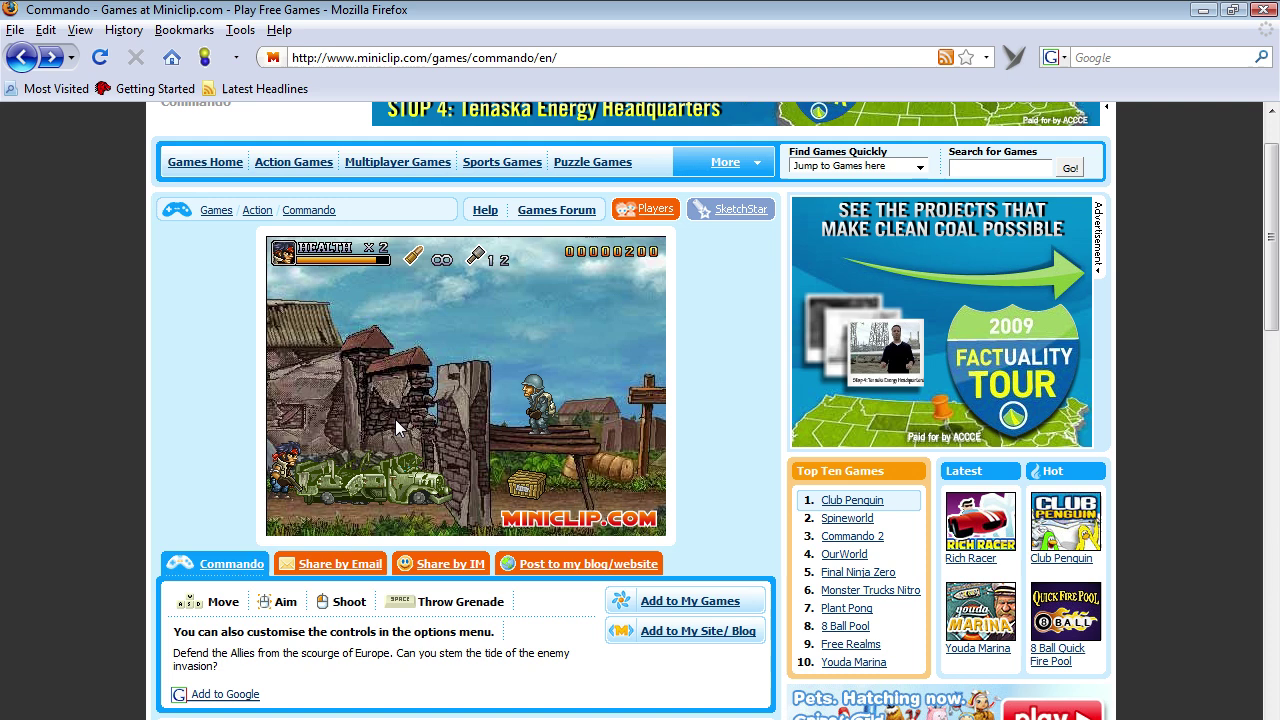
pyautogui.press('d')
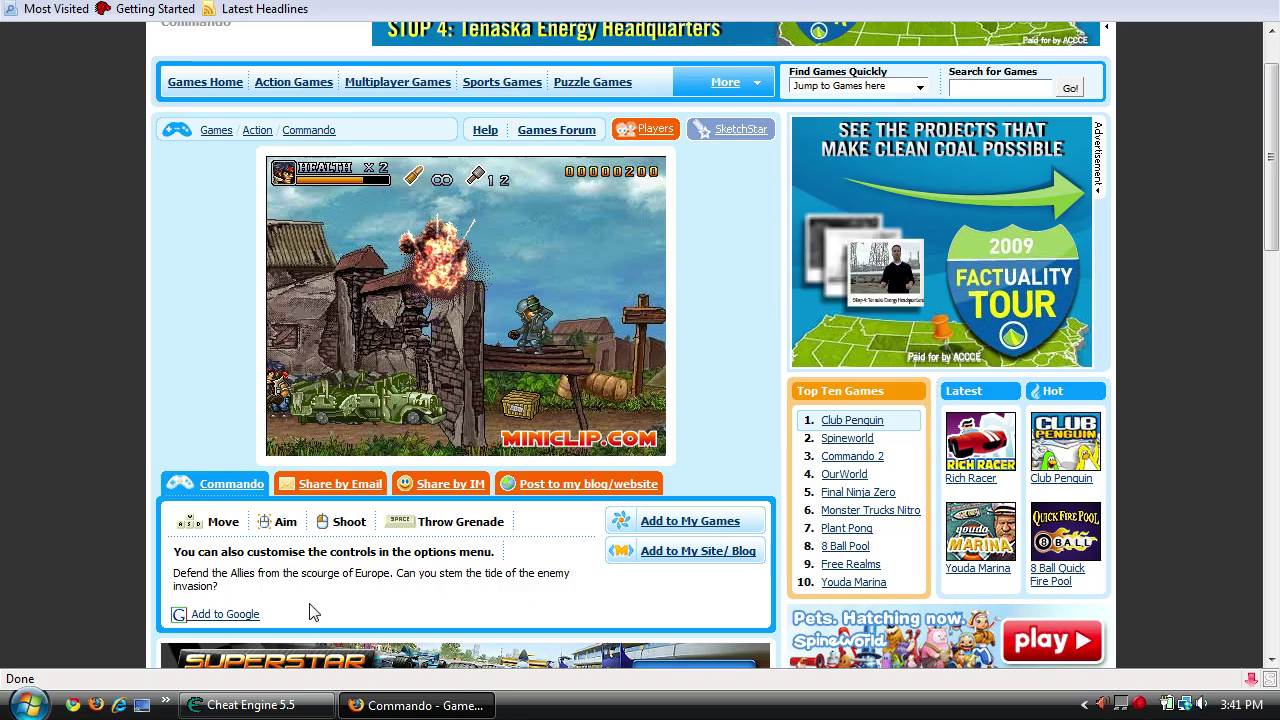
pyautogui.hotkey('alt', 'Tab')
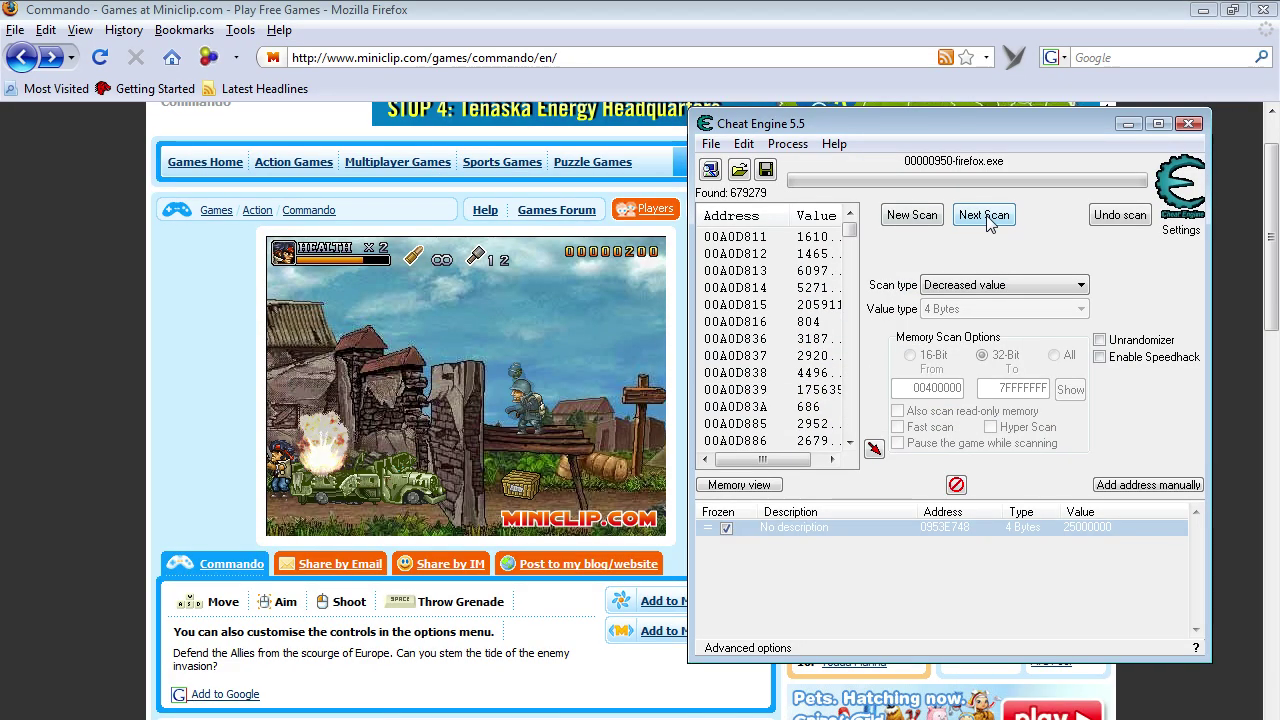
pyautogui.click(984, 214)
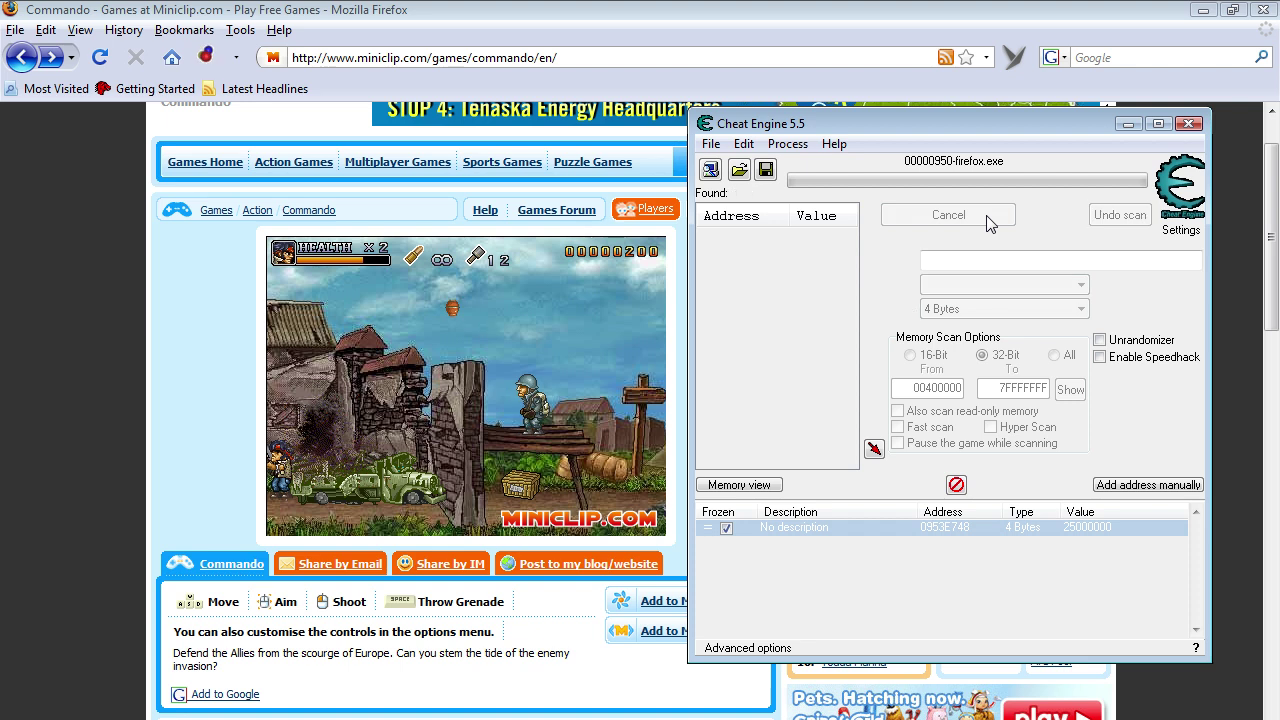
pyautogui.click(379, 388)
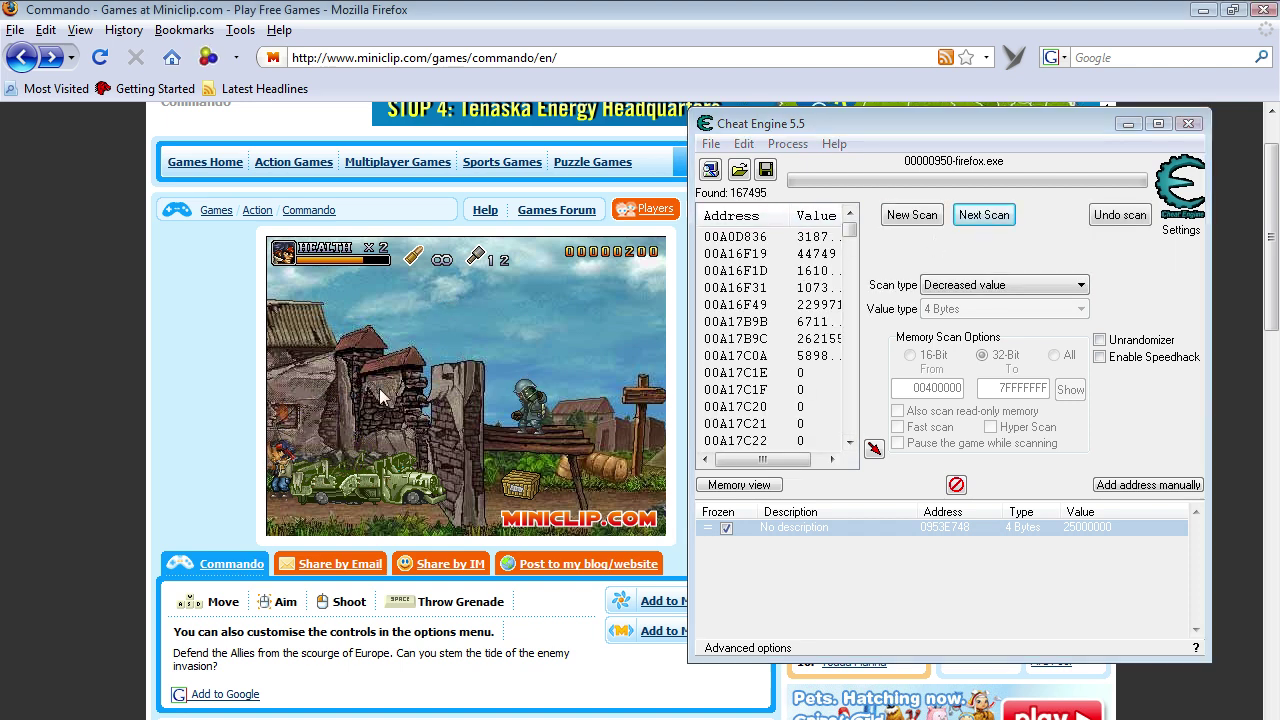
pyautogui.press('w')
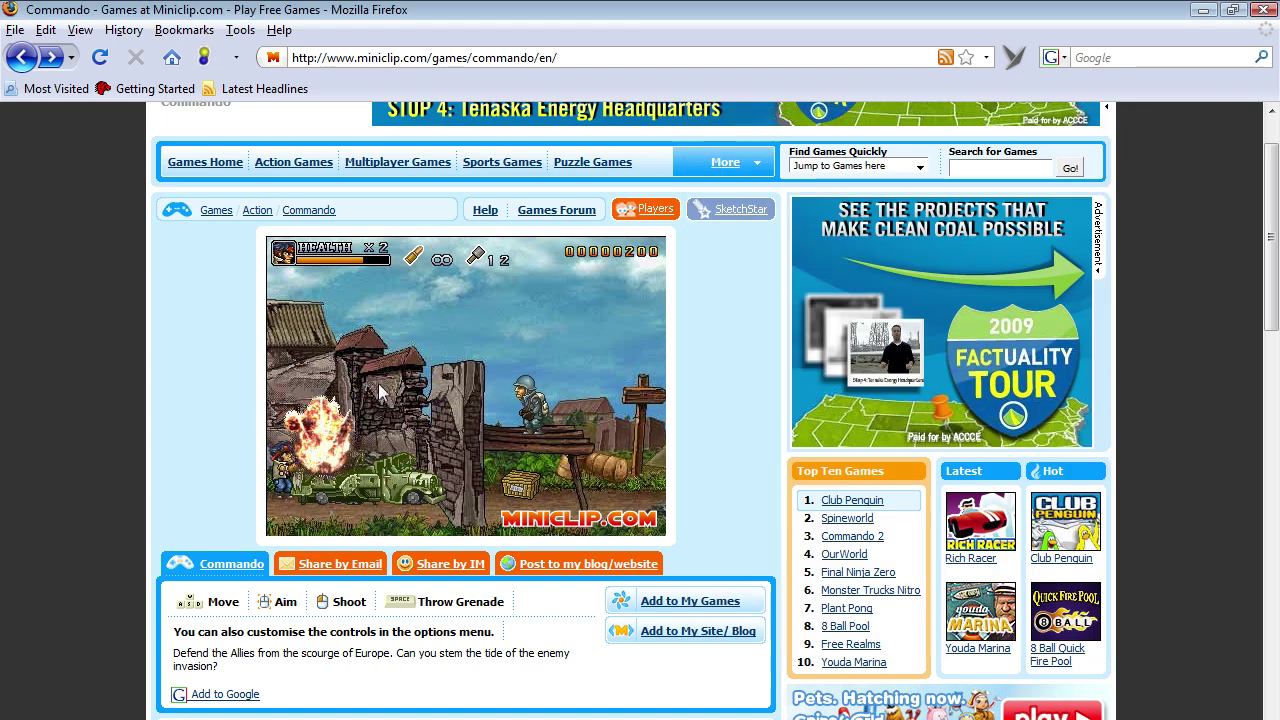
pyautogui.press('d')
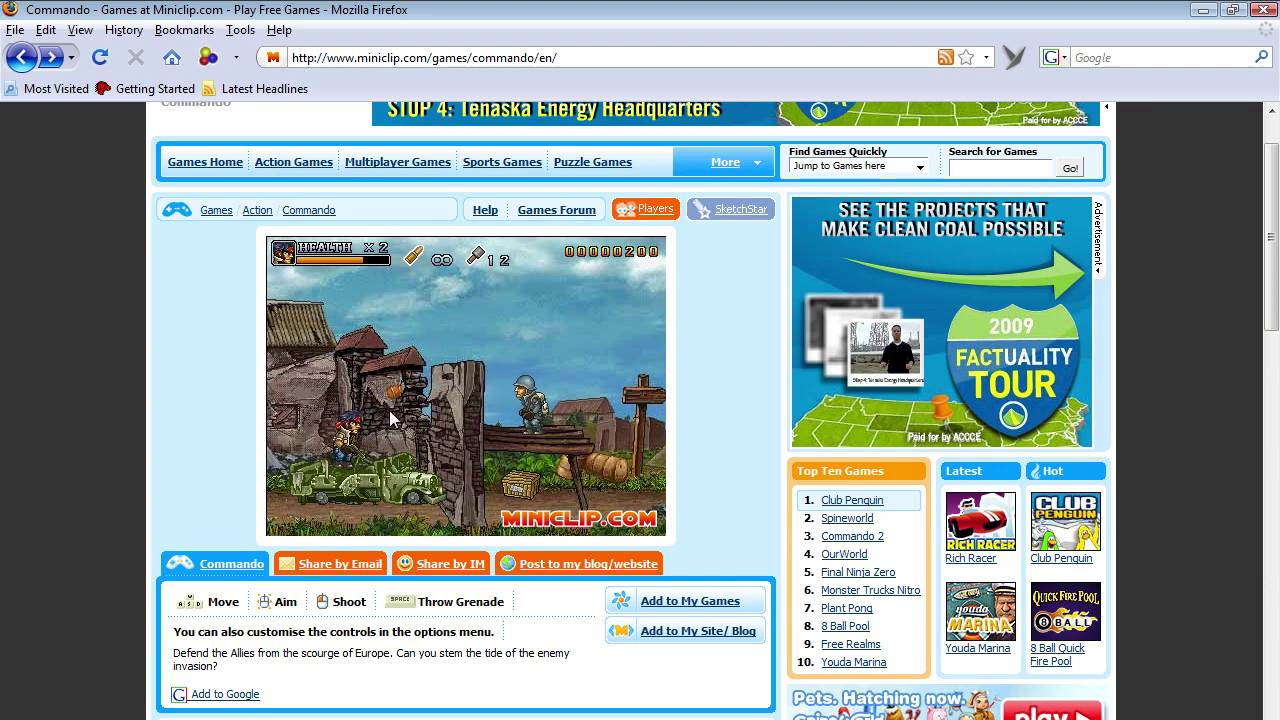
pyautogui.click(389, 410)
# - Keep playing and rescanning for decreased values, cutting results to 7922 and then 2150
pyautogui.hotkey('alt', 'Tab')
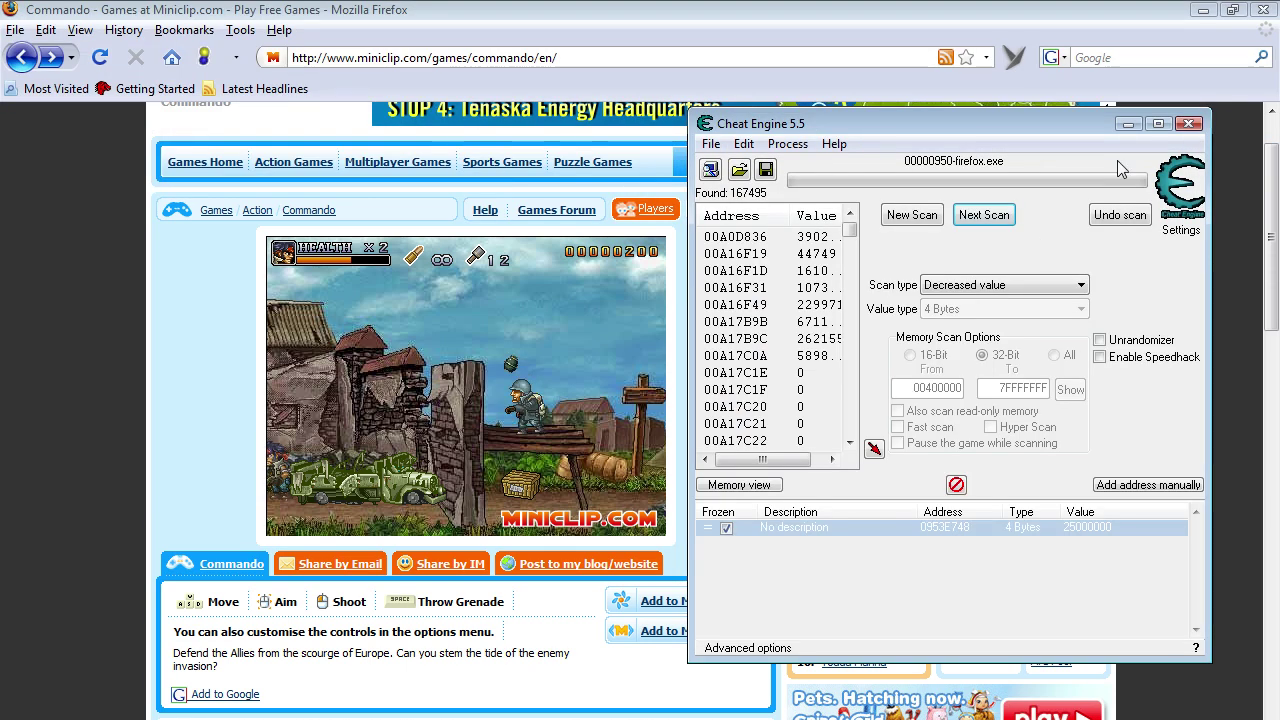
pyautogui.click(989, 218)
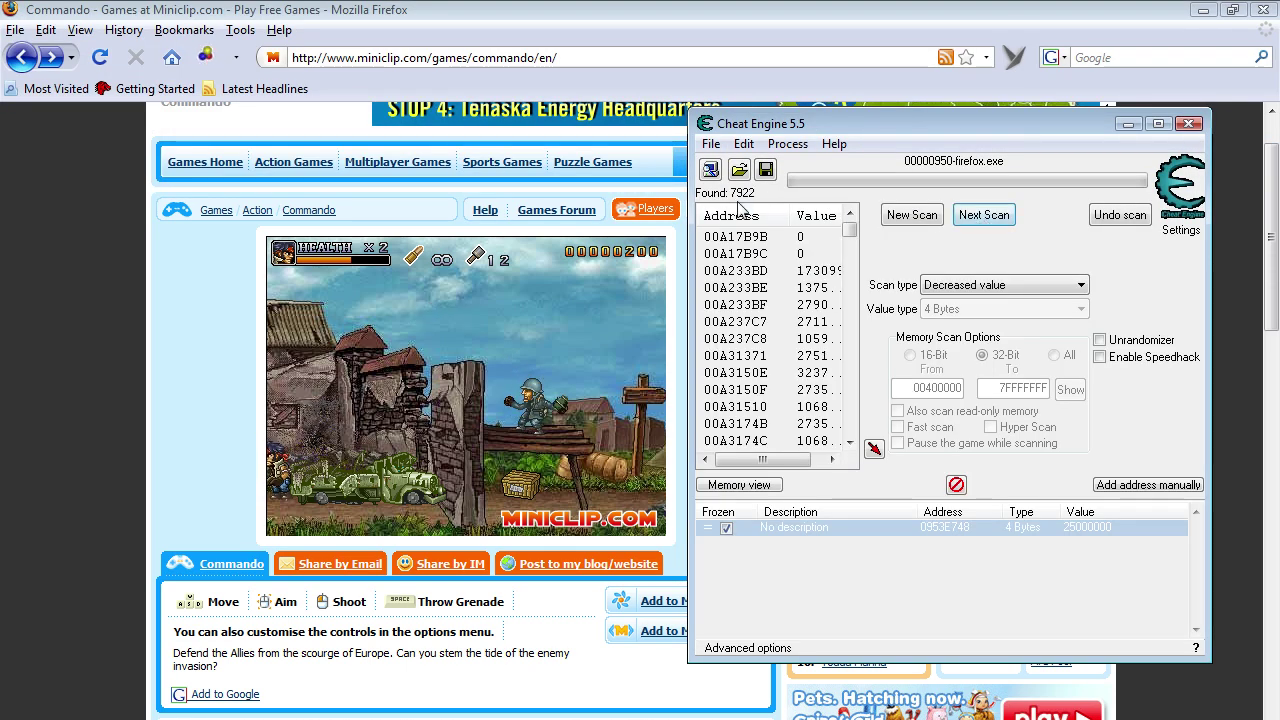
pyautogui.click(437, 407)
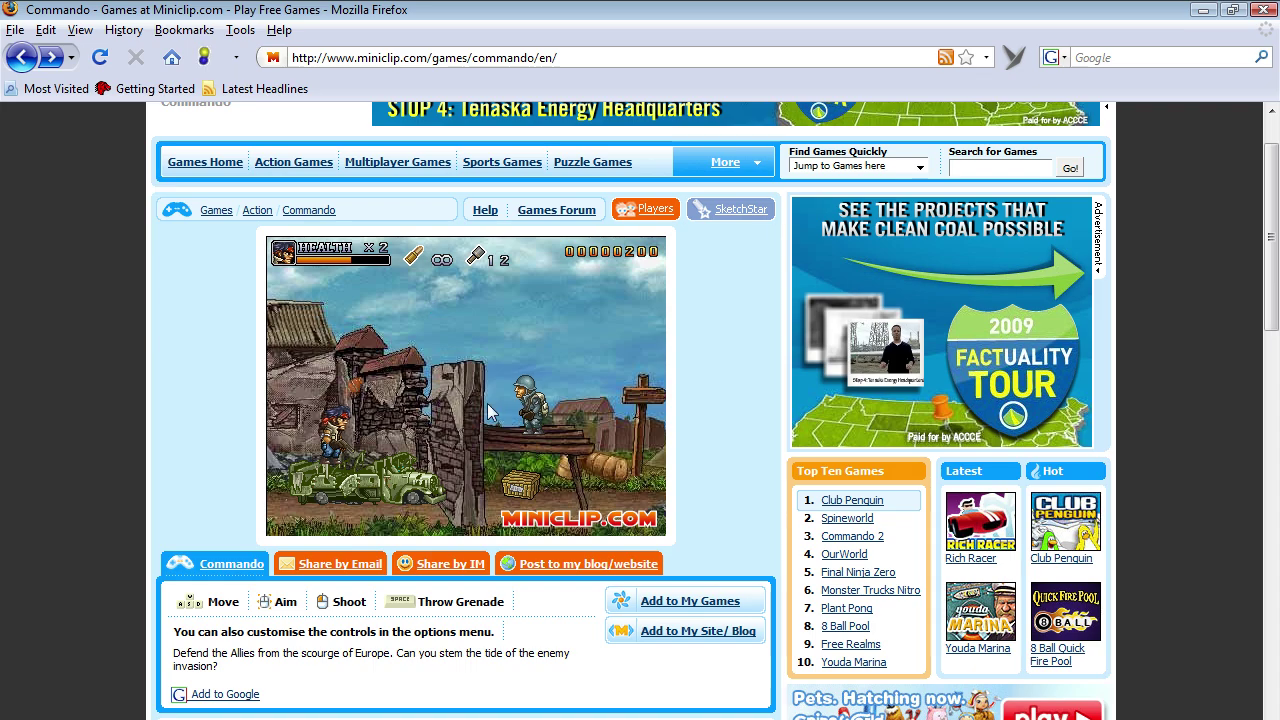
pyautogui.hotkey('alt', 'Tab')
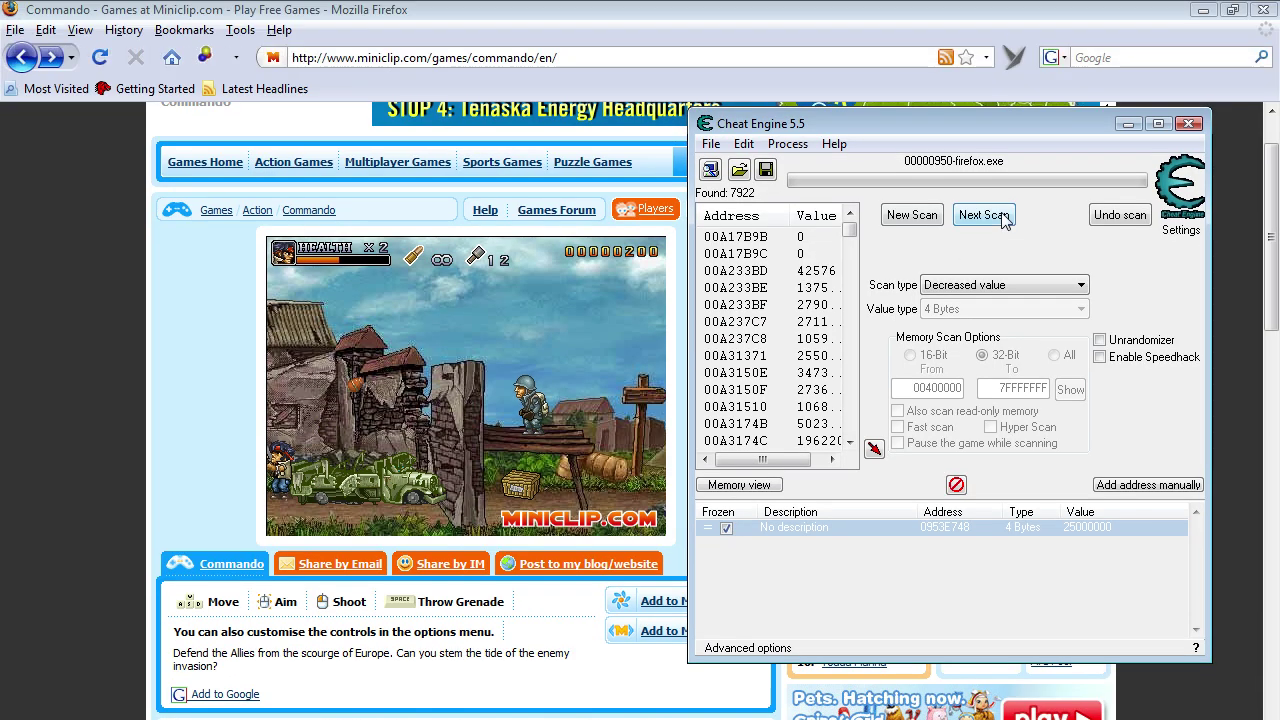
pyautogui.click(984, 214)
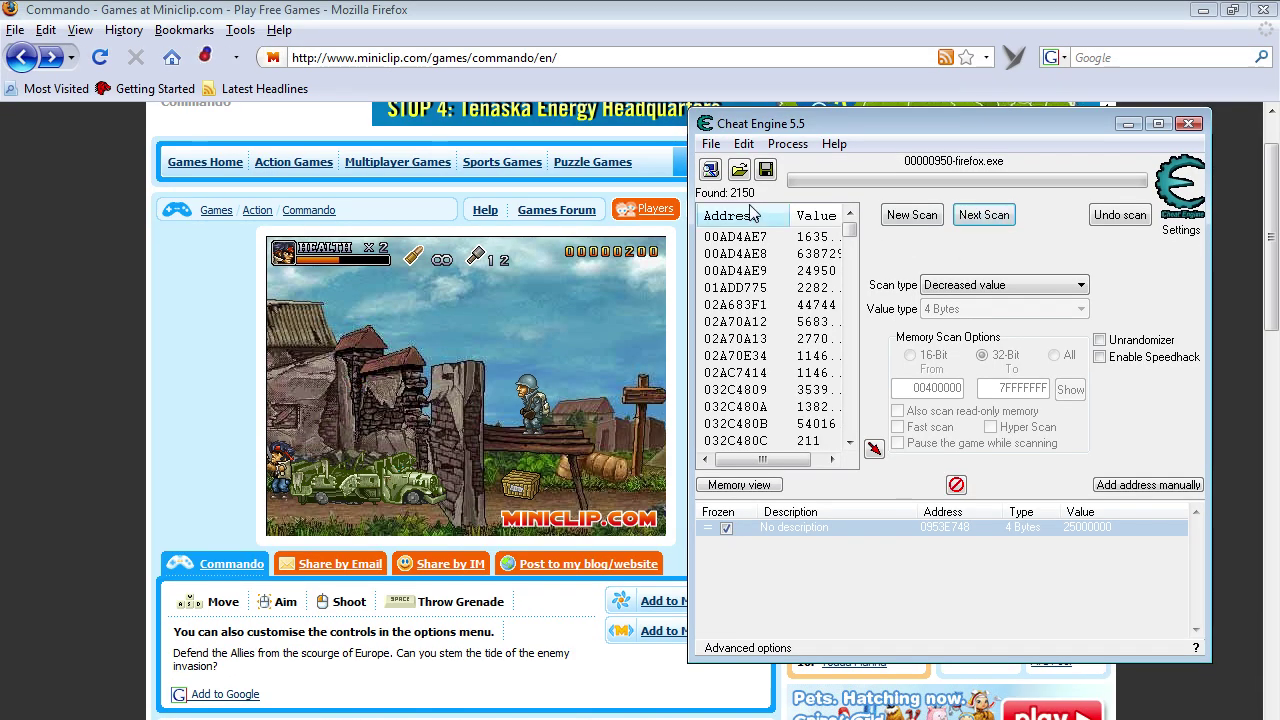
pyautogui.hotkey('alt', 'Tab')
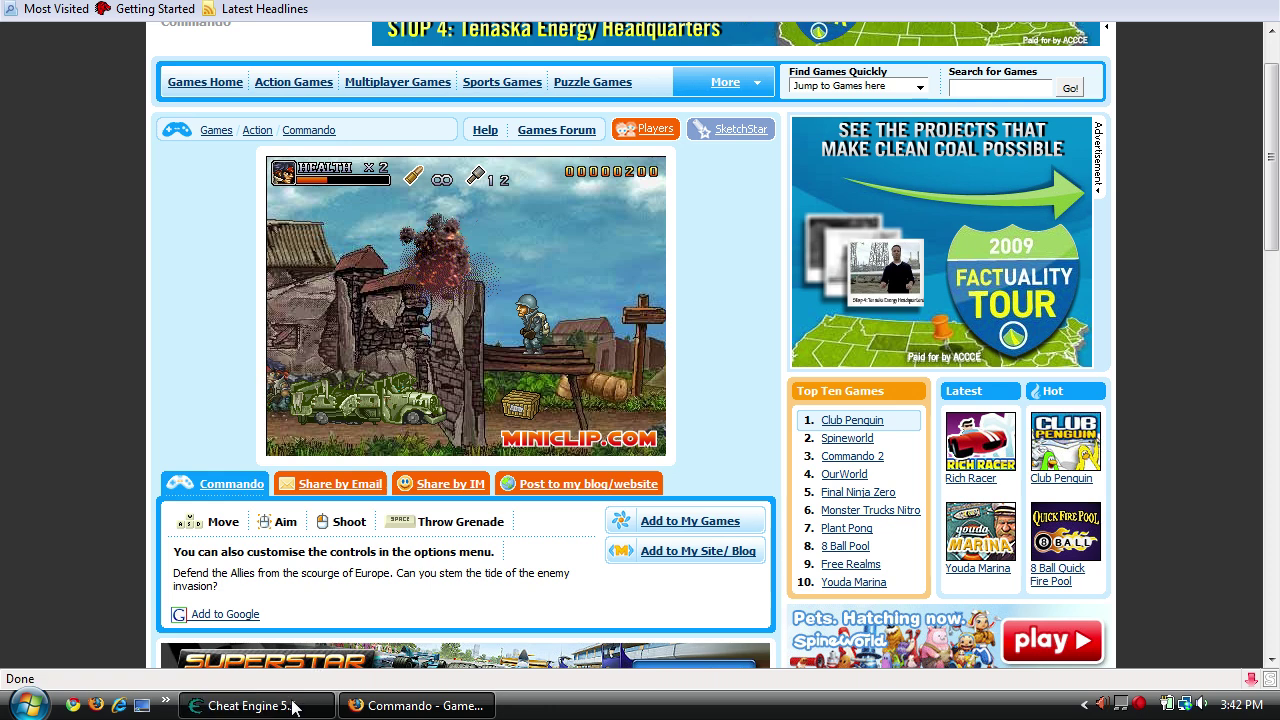
# - Continue the Decreased value rescans, narrowing results to 1092, 748, then 460
pyautogui.click(295, 707)
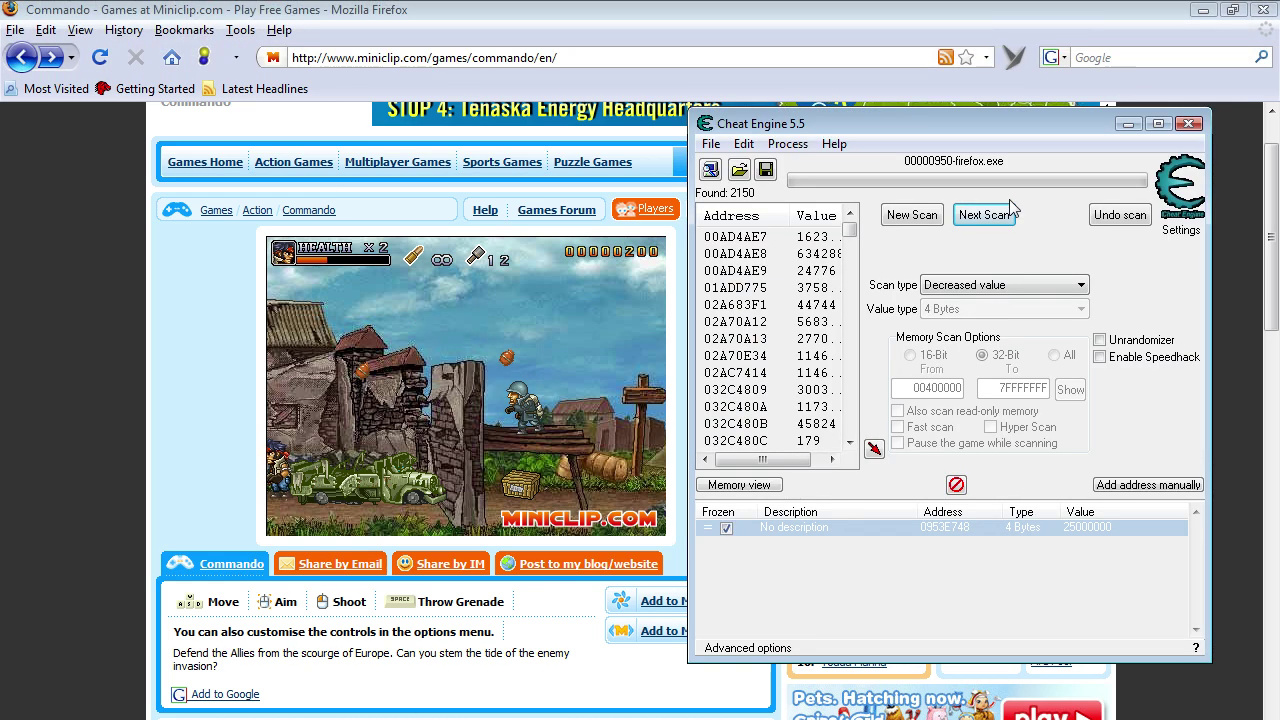
pyautogui.click(1000, 212)
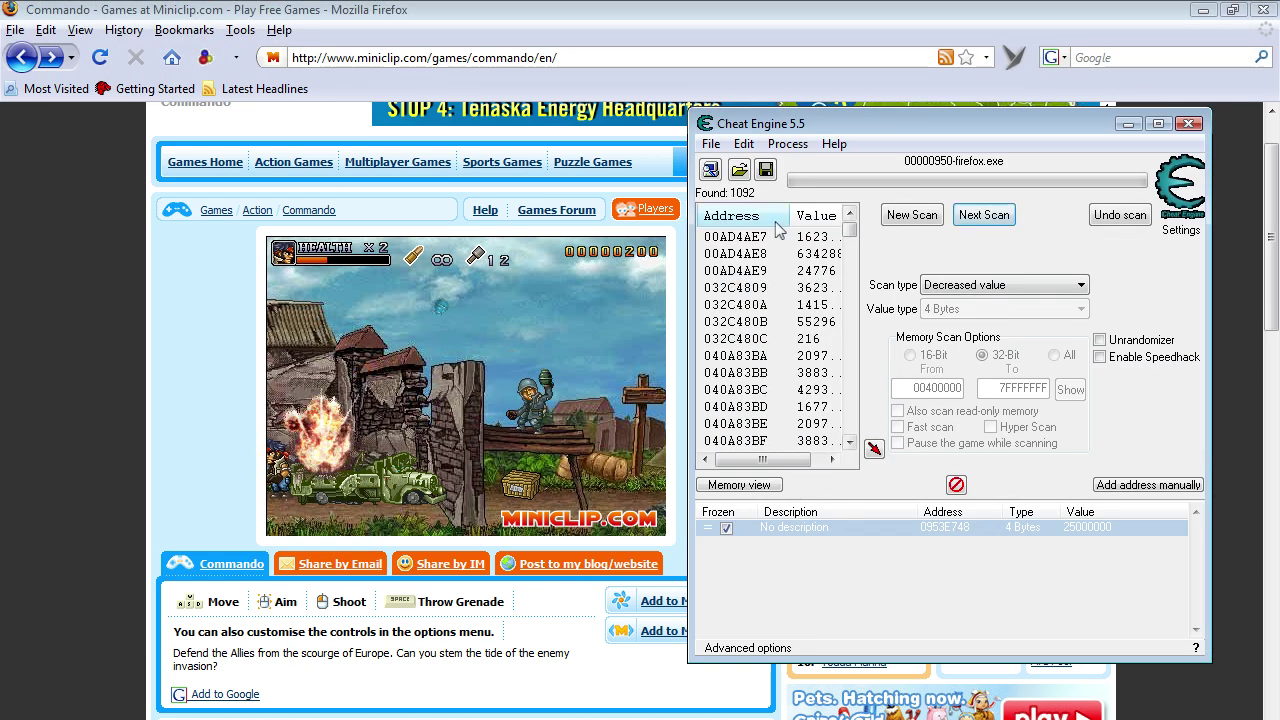
pyautogui.click(365, 458)
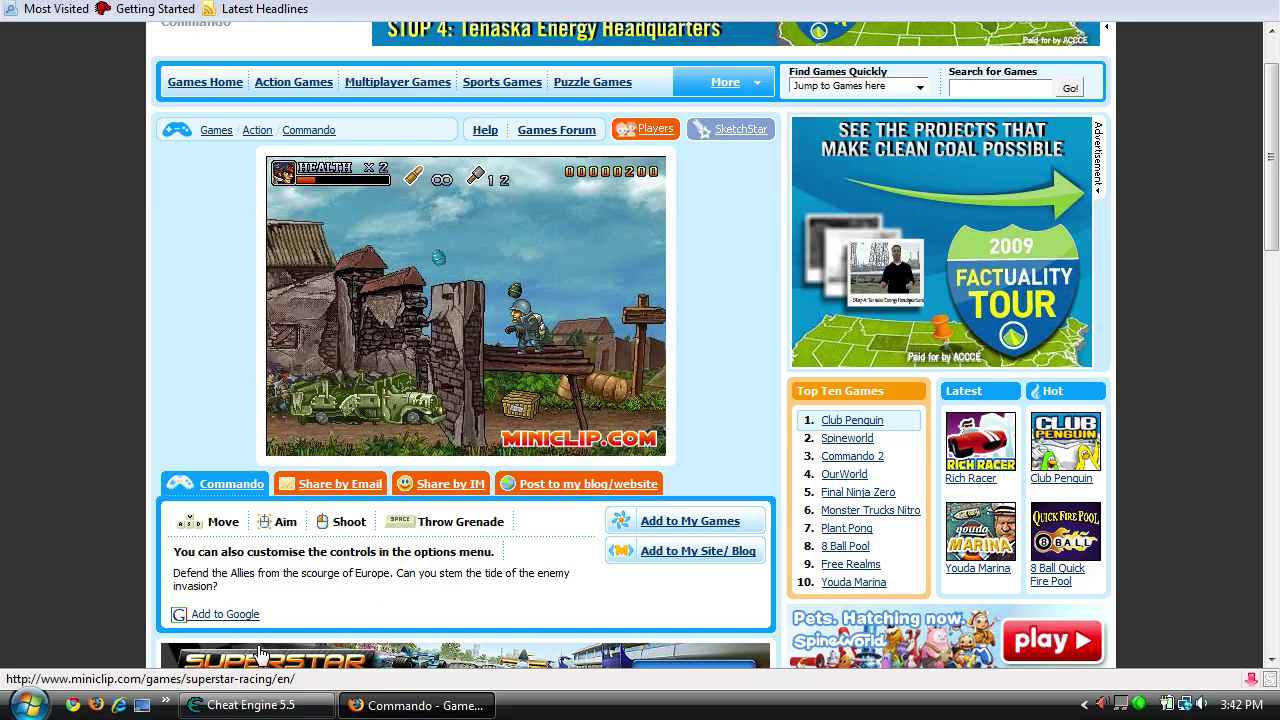
pyautogui.click(250, 705)
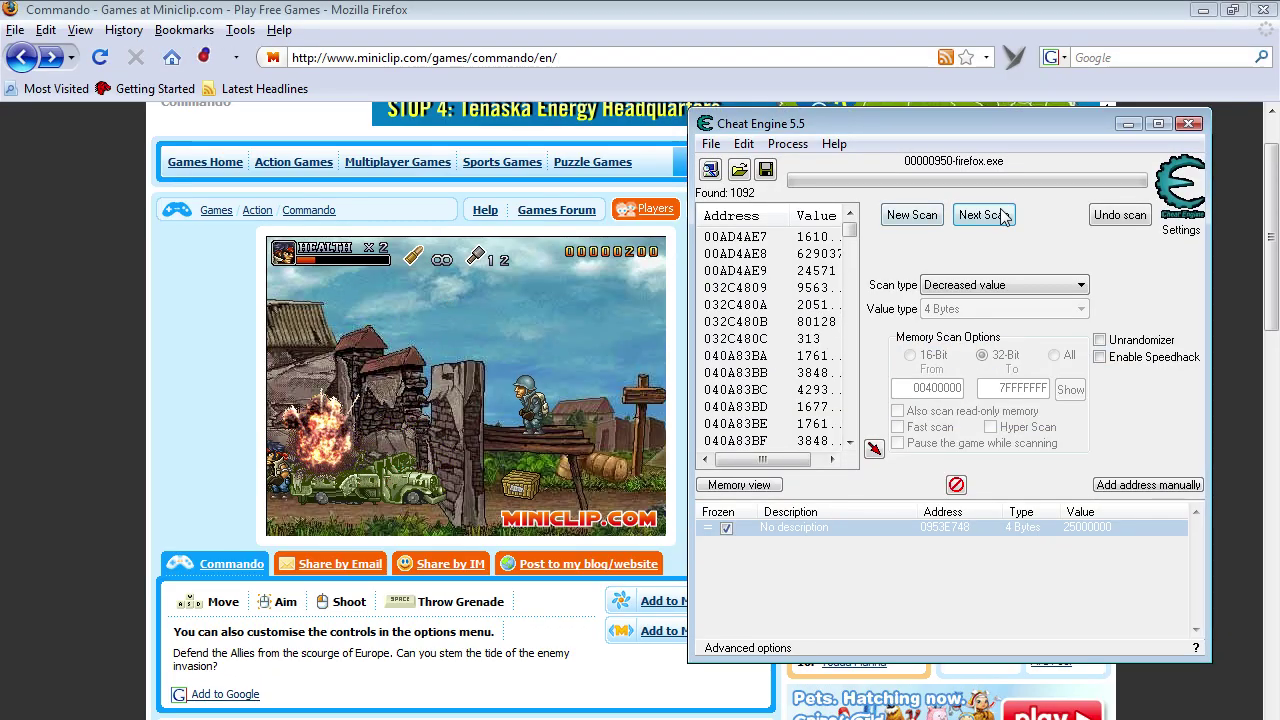
pyautogui.click(1003, 217)
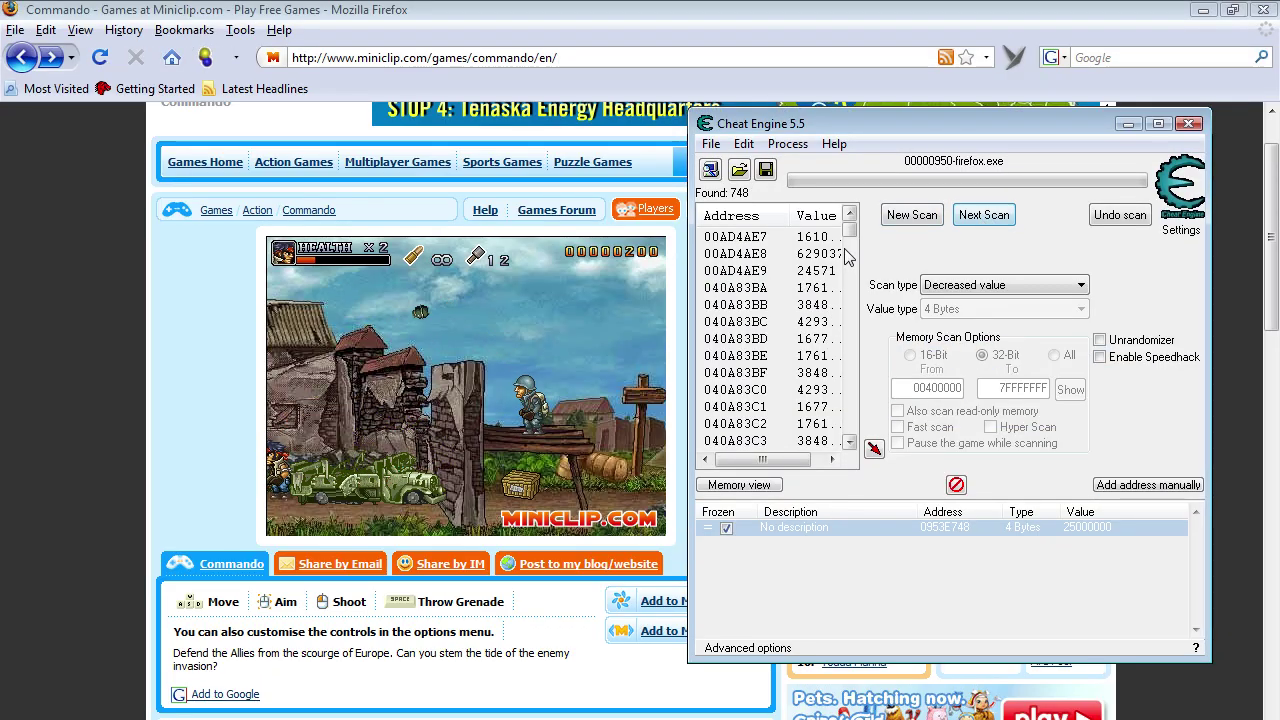
pyautogui.click(390, 442)
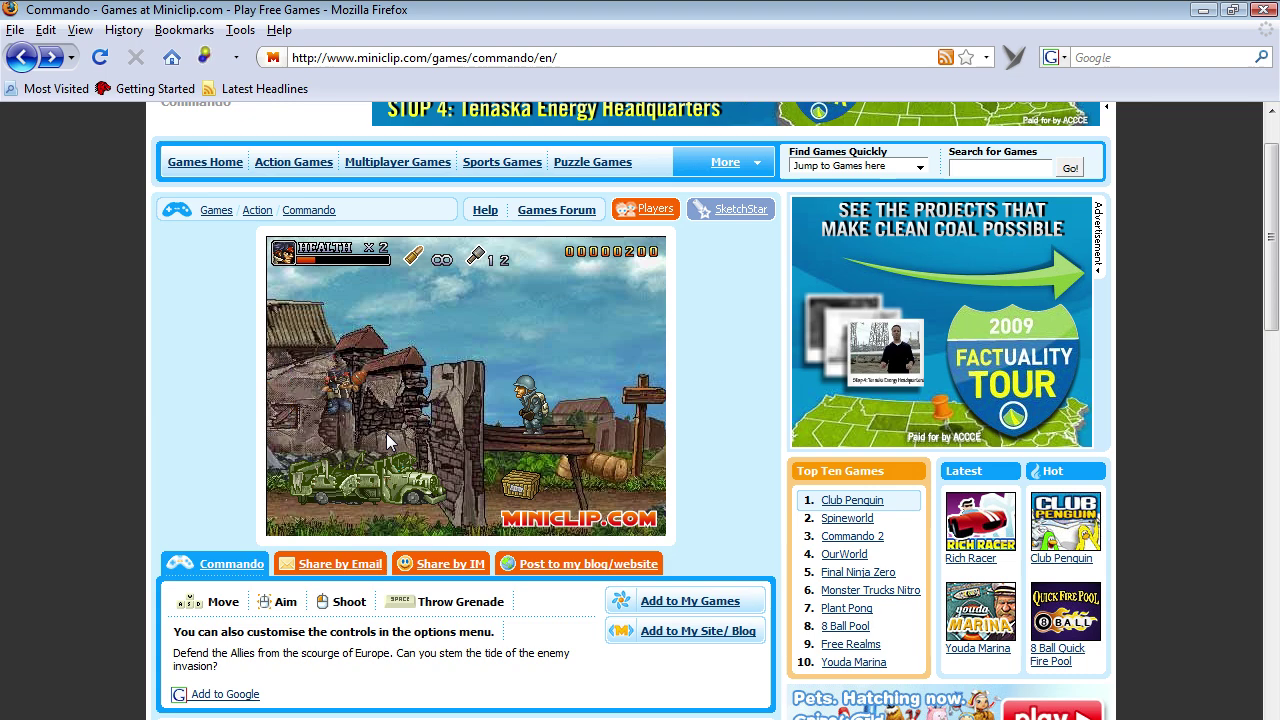
pyautogui.hotkey('alt', 'Tab')
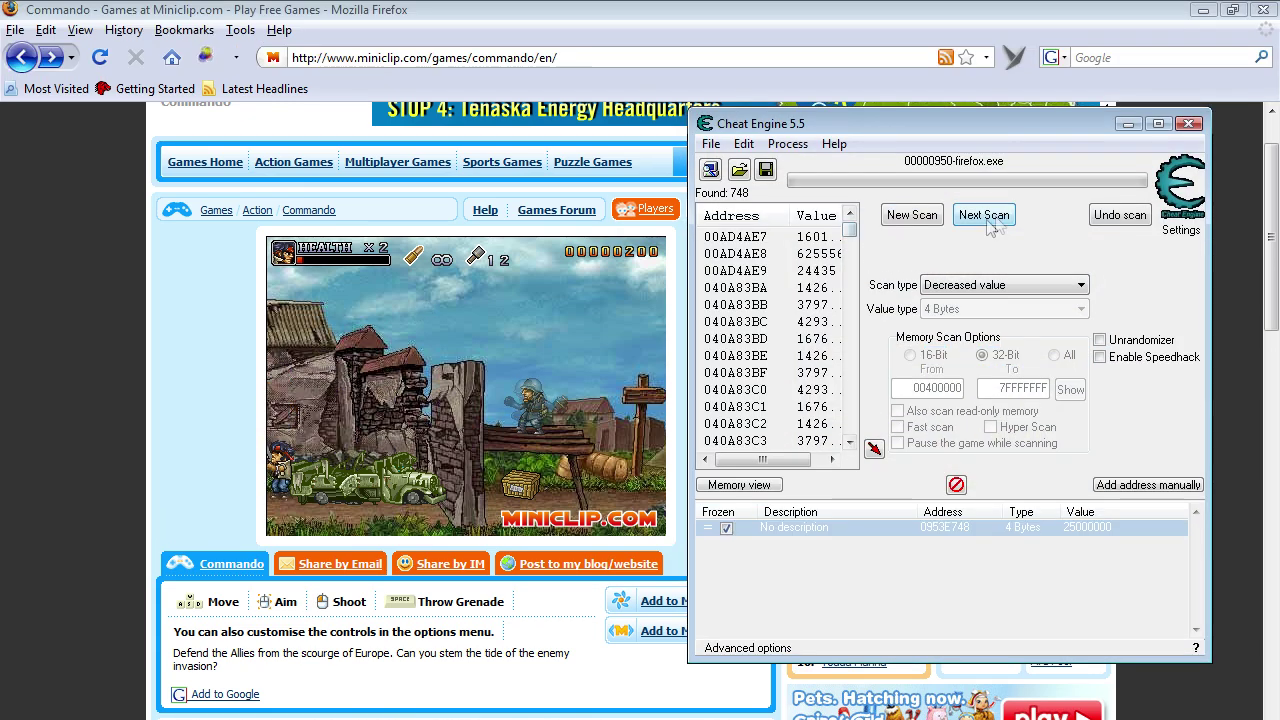
pyautogui.click(982, 216)
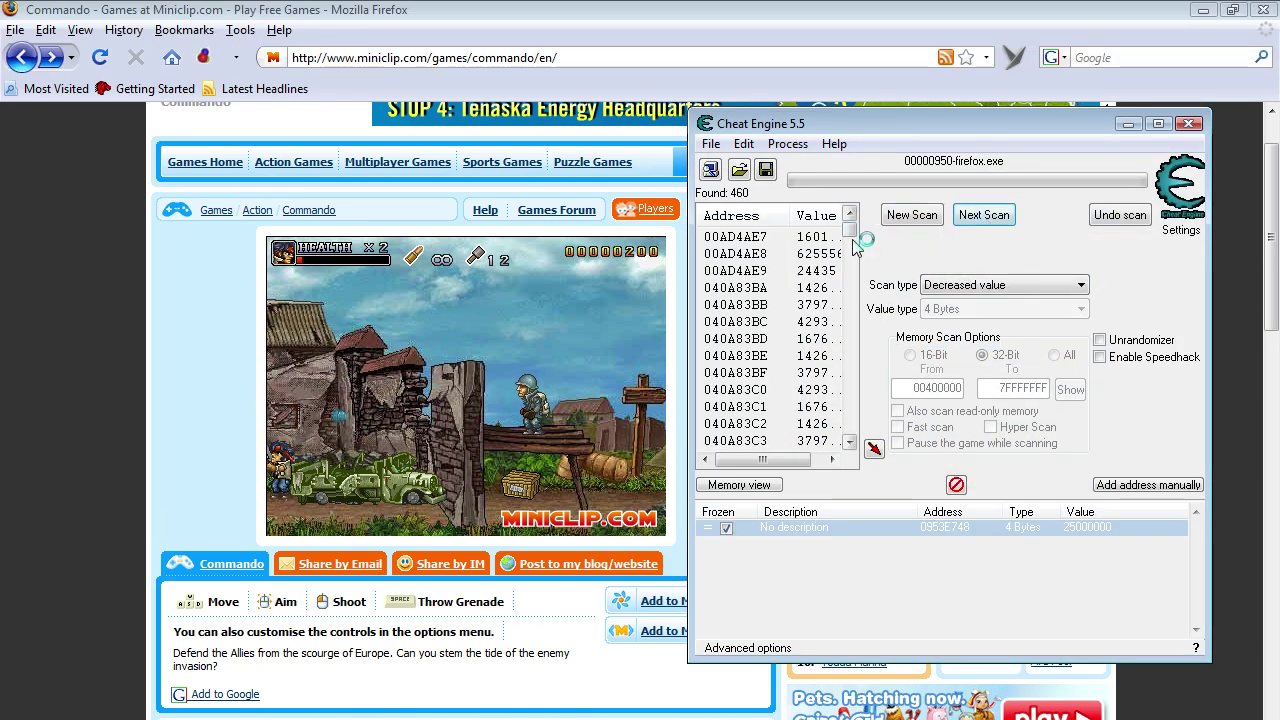
pyautogui.moveTo(855, 229); pyautogui.dragTo(855, 243)
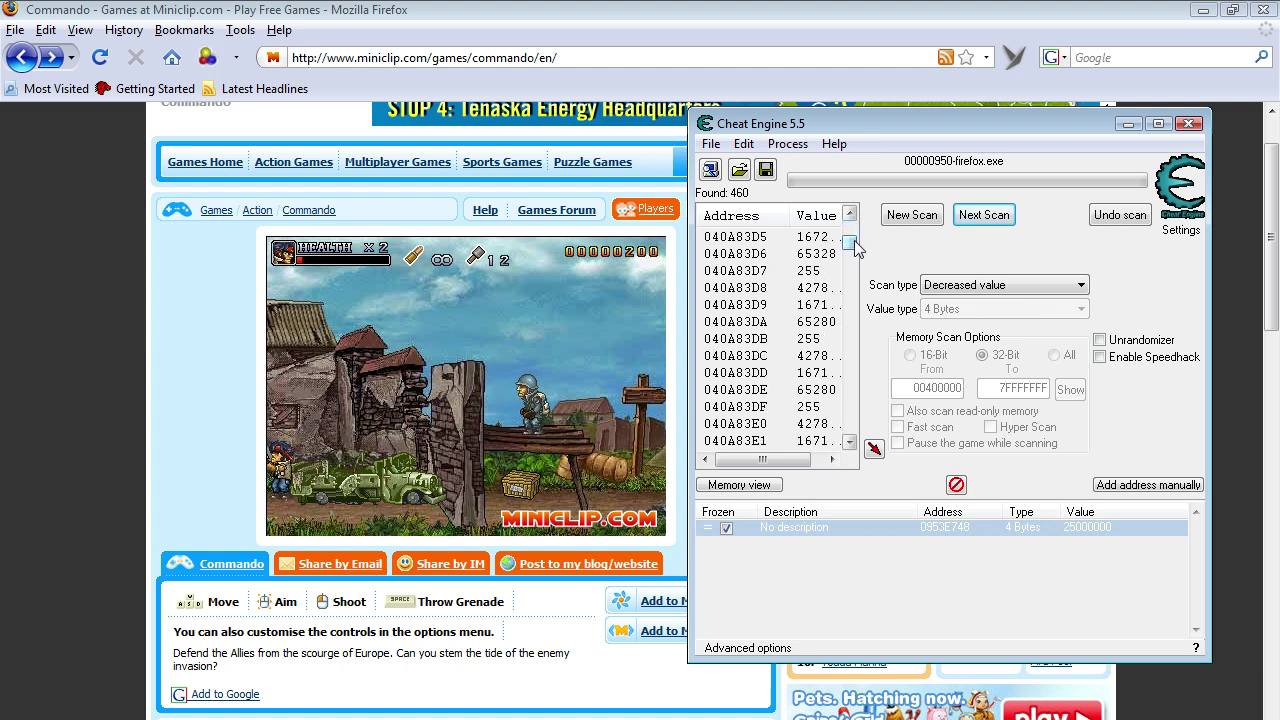
pyautogui.click(826, 275)
pyautogui.click(811, 340)
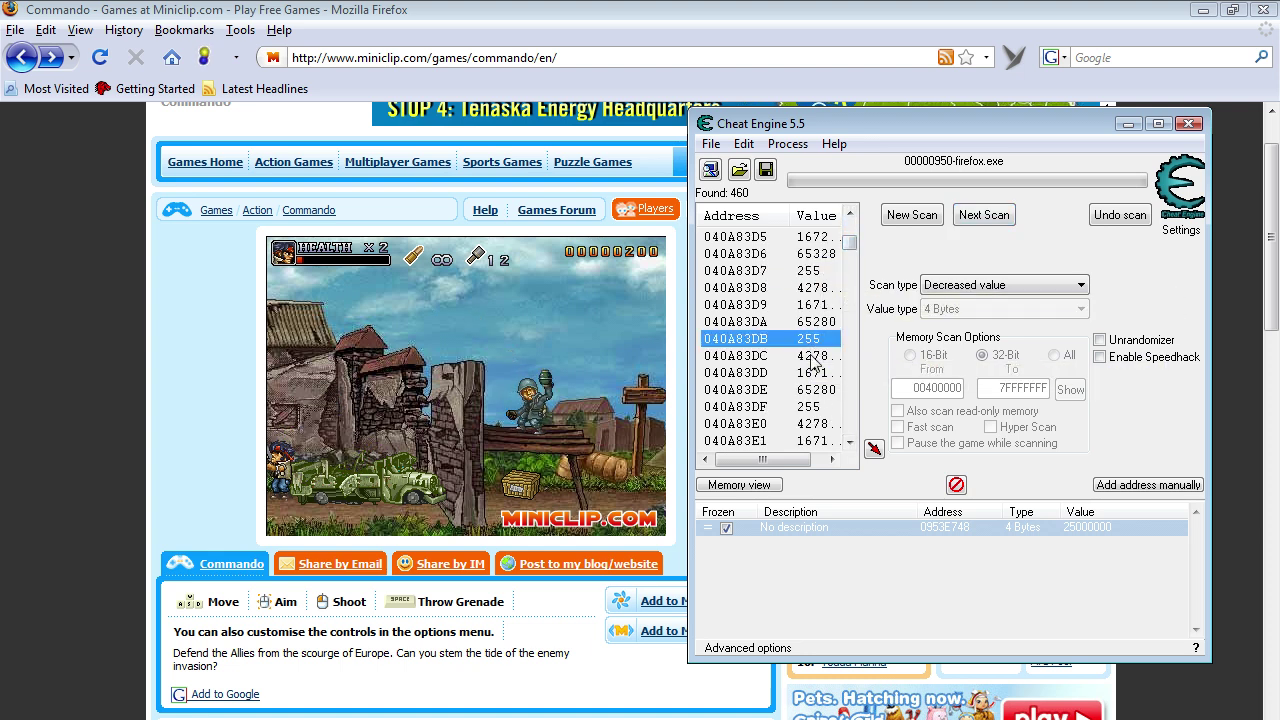
pyautogui.click(811, 406)
pyautogui.click(812, 272)
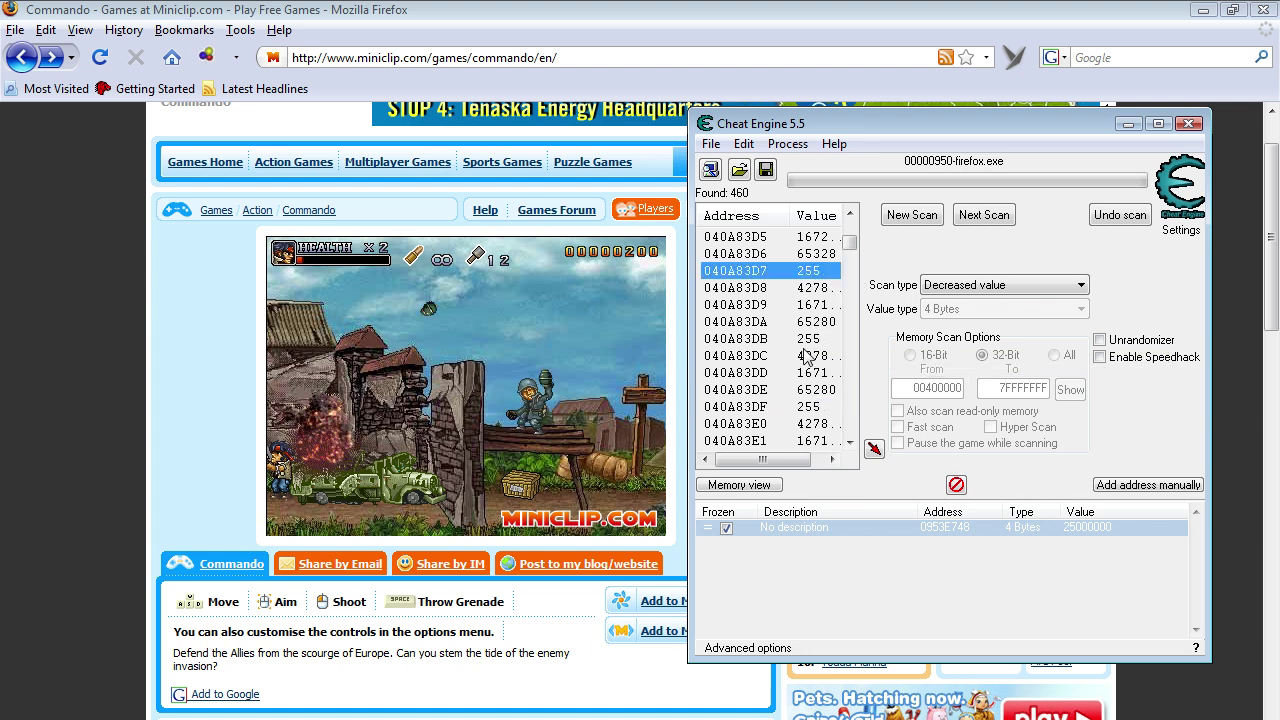
pyautogui.click(810, 340)
pyautogui.click(803, 408)
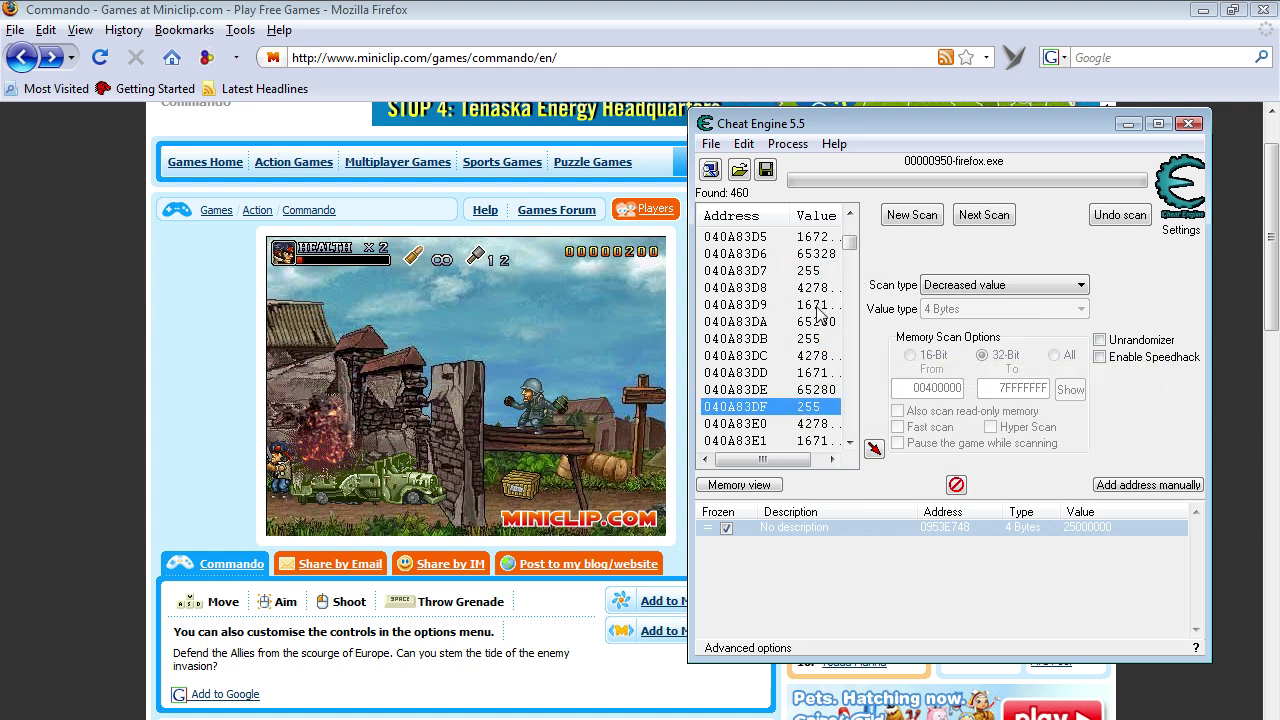
pyautogui.click(820, 274)
pyautogui.moveTo(855, 240)
pyautogui.mouseDown()
pyautogui.moveTo(849, 230)
pyautogui.moveTo(856, 330)
pyautogui.mouseUp()
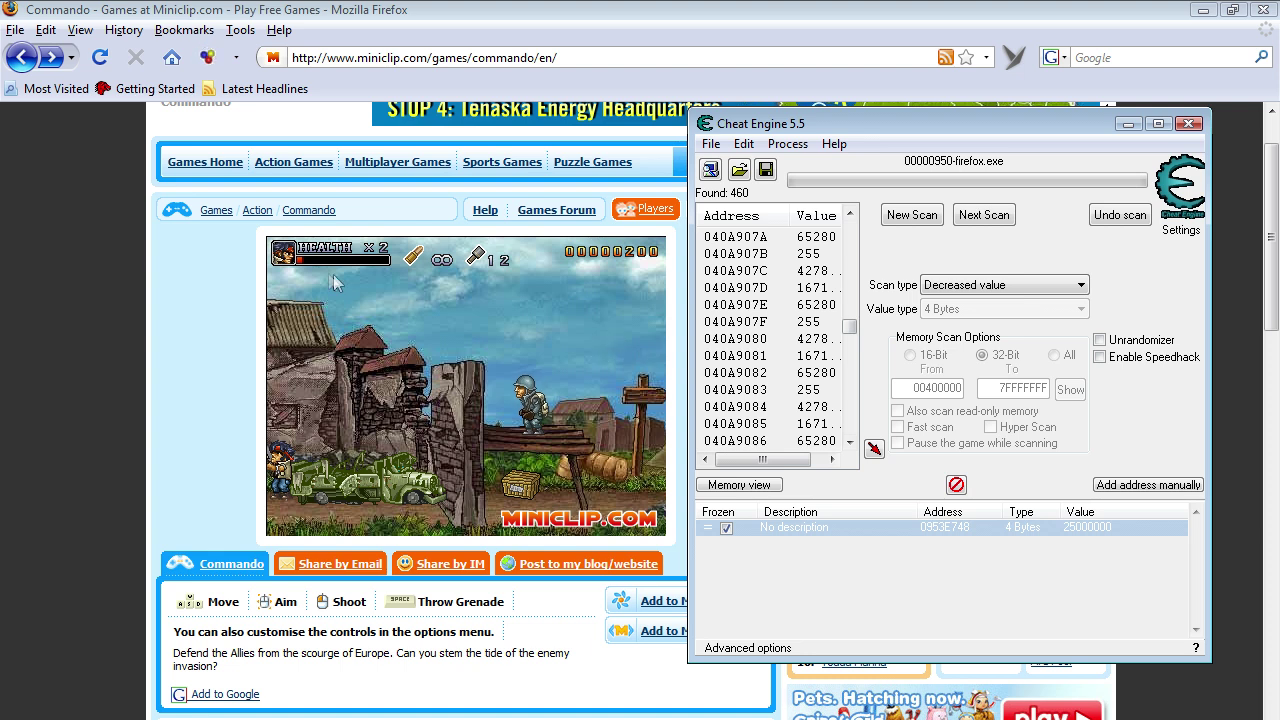
pyautogui.click(722, 270)
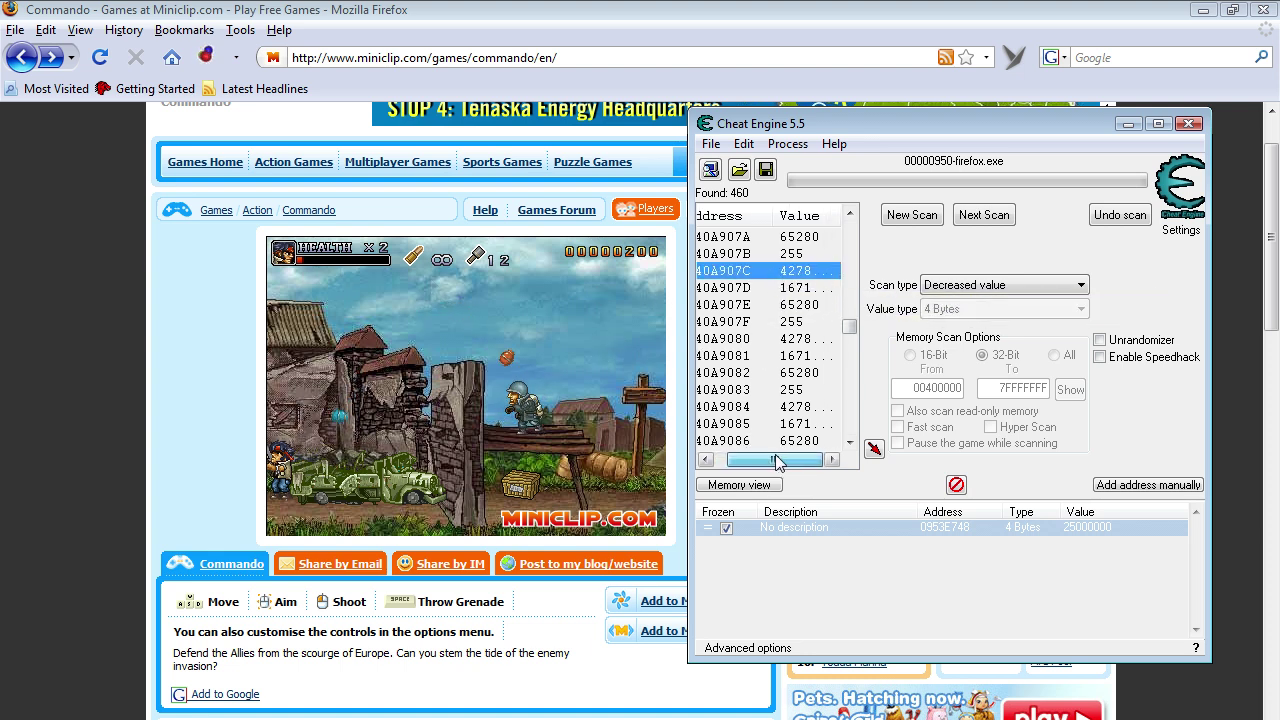
pyautogui.moveTo(762, 459); pyautogui.dragTo(774, 459)
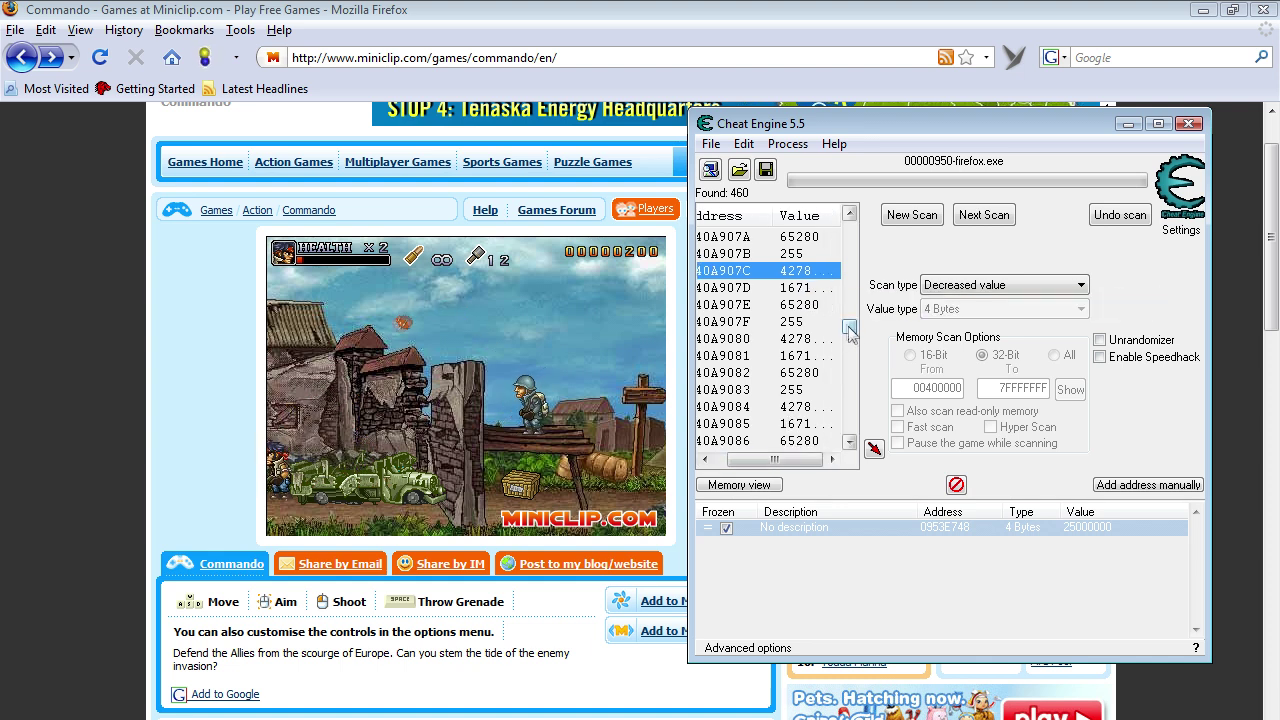
pyautogui.moveTo(849, 327); pyautogui.dragTo(849, 433)
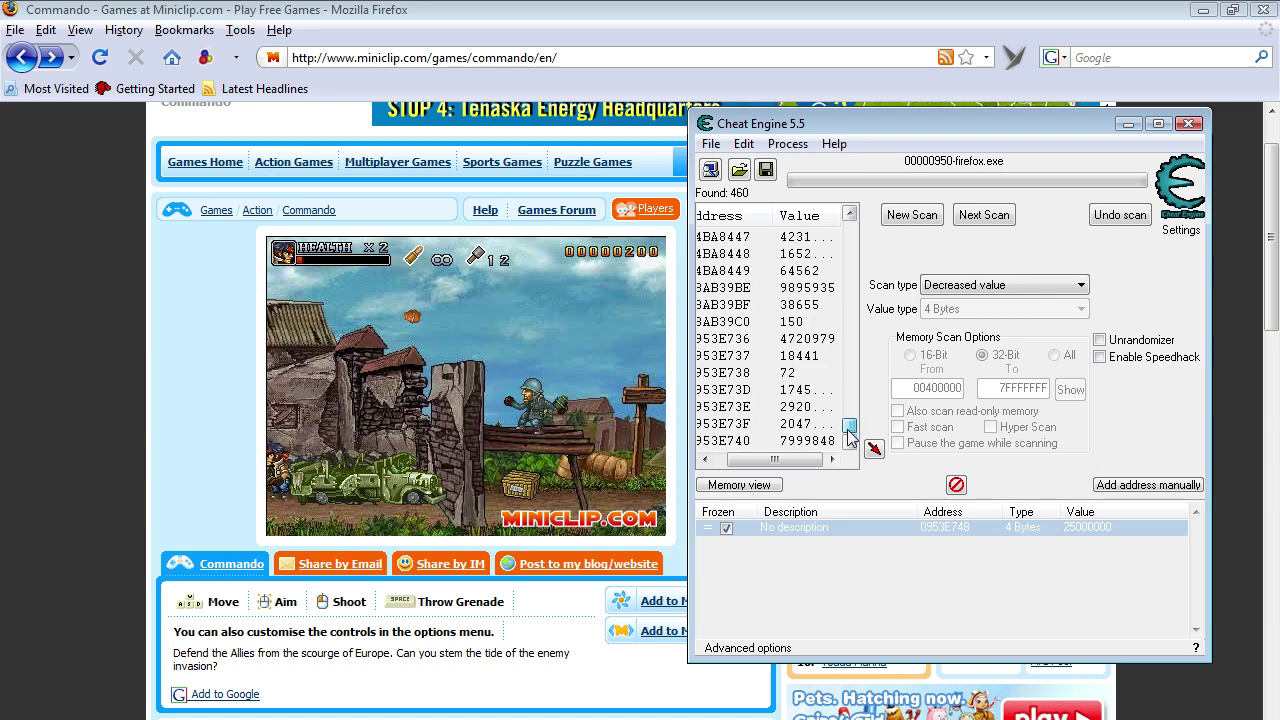
# - Add address 0953E738 to the cheat list, set it to 250000000, and freeze it
pyautogui.doubleClick(795, 373)
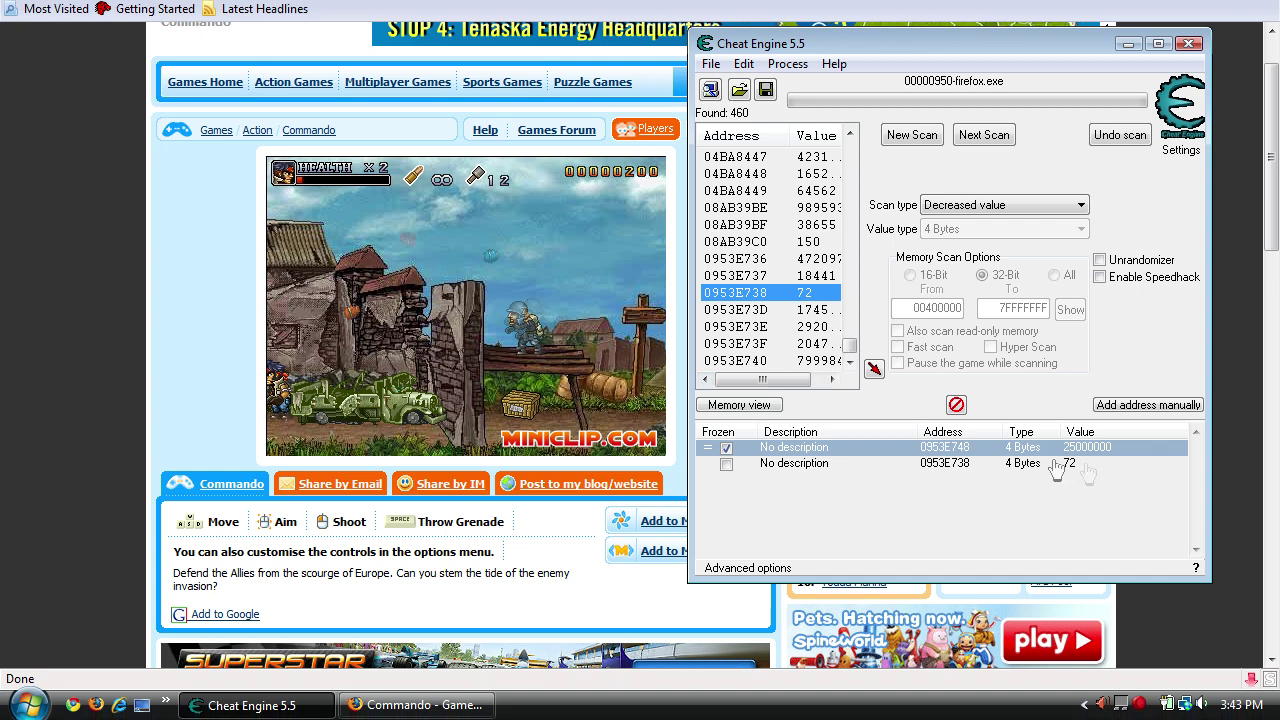
pyautogui.doubleClick(1060, 471)
pyautogui.write('250000000')
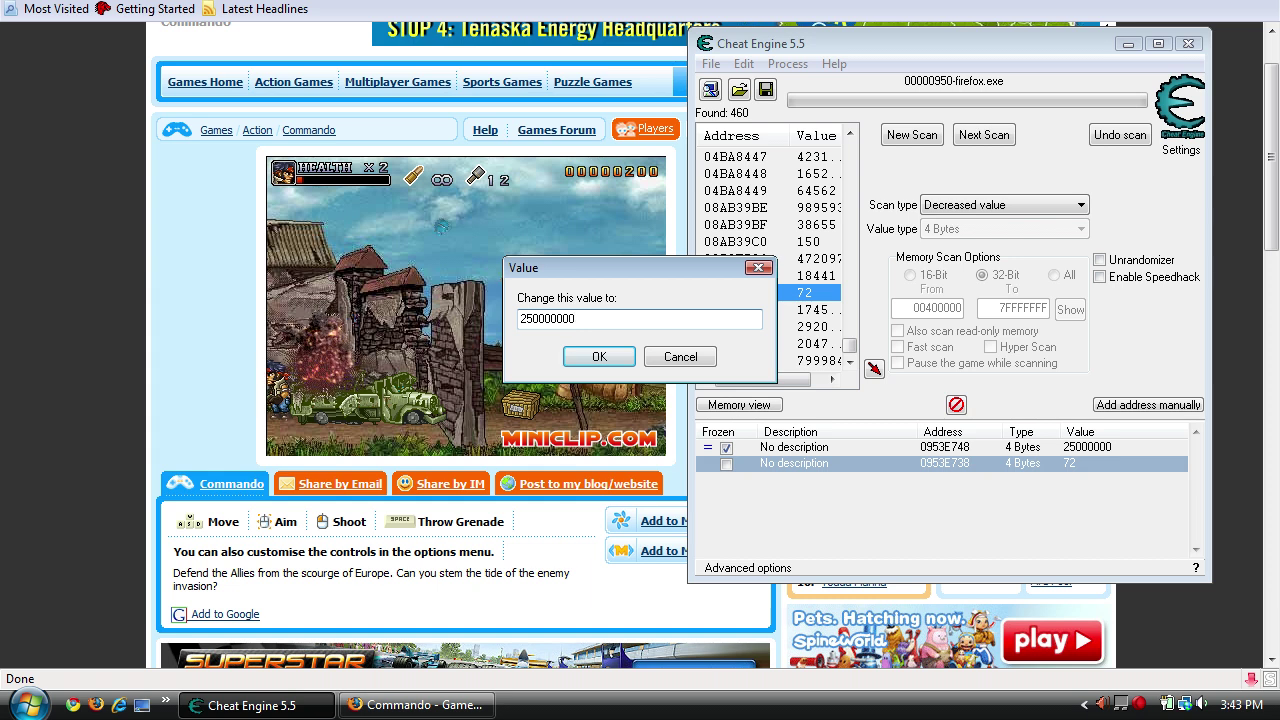
pyautogui.click(599, 357)
pyautogui.click(726, 464)
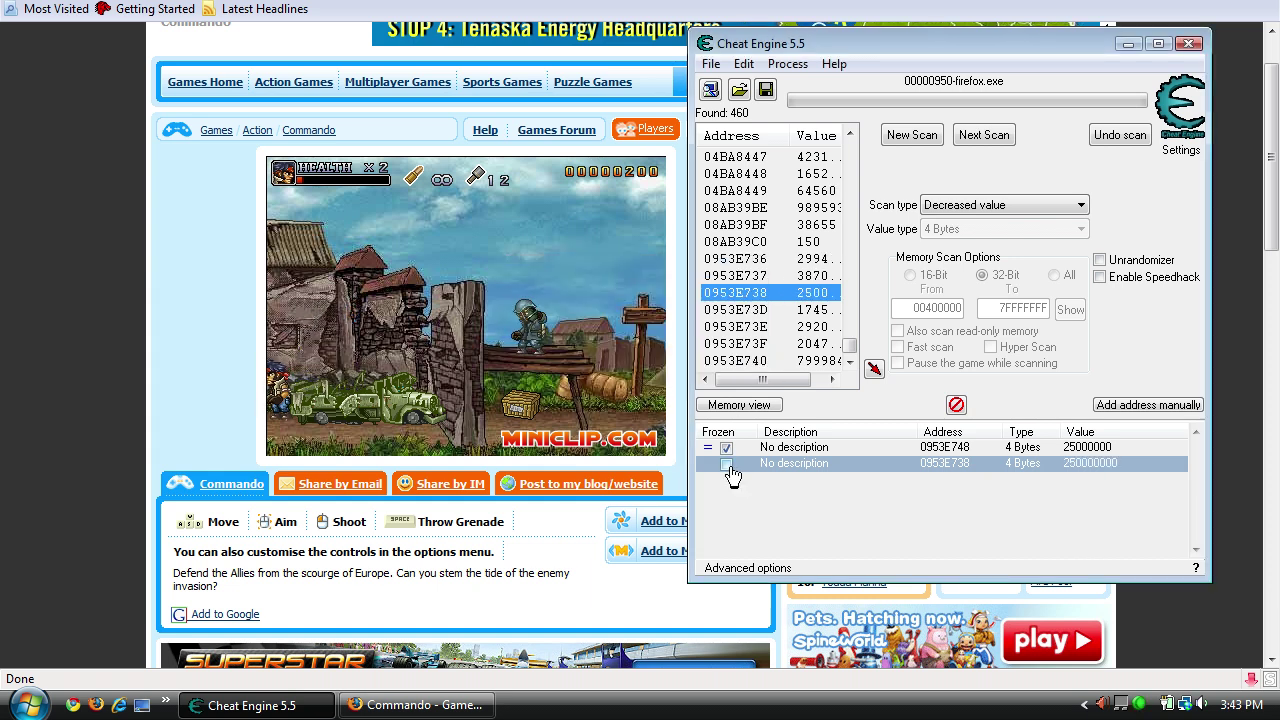
# - Test the frozen values by playing Commando, then return to Cheat Engine and the Start menu
pyautogui.click(397, 365)
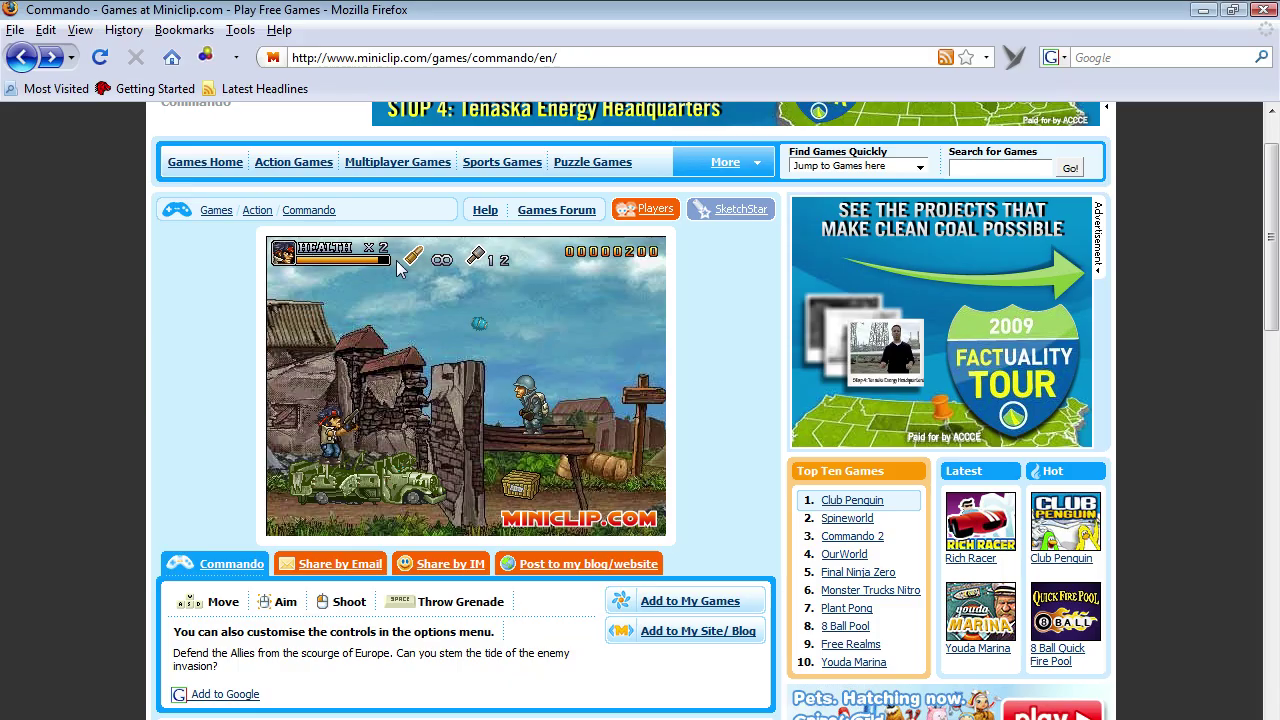
pyautogui.press('d')
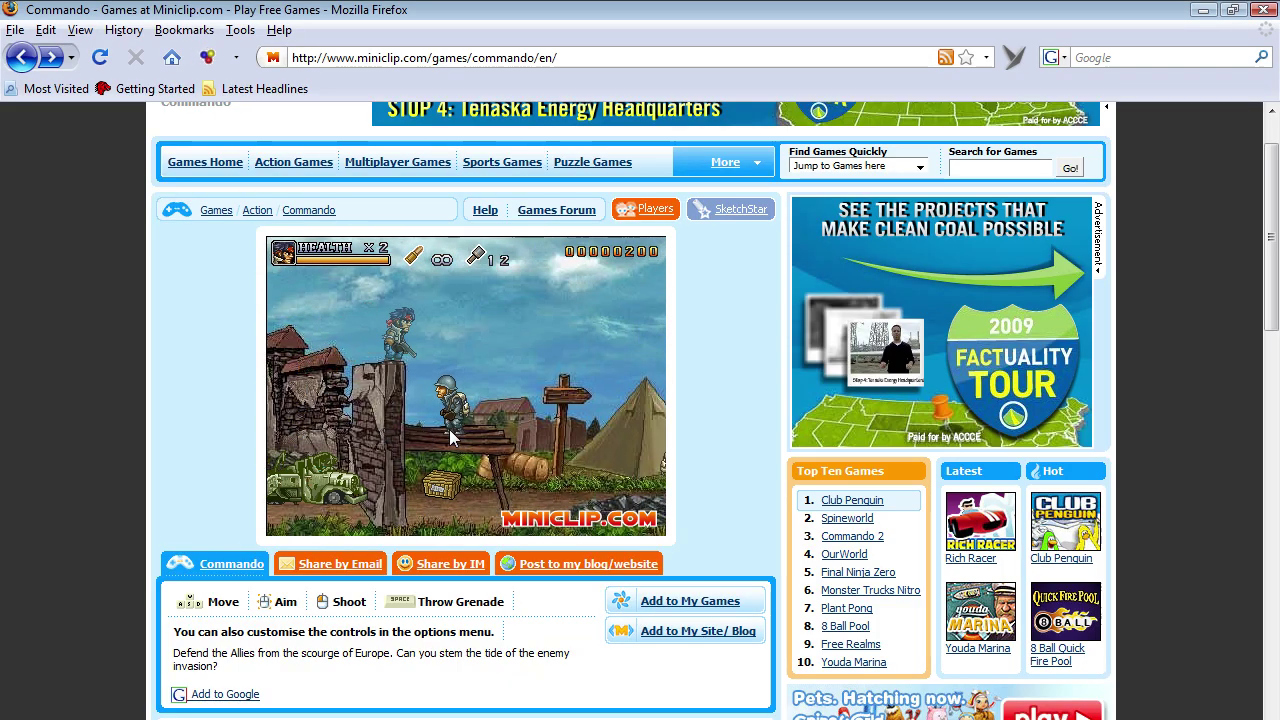
pyautogui.press('w')
pyautogui.click(441, 424)
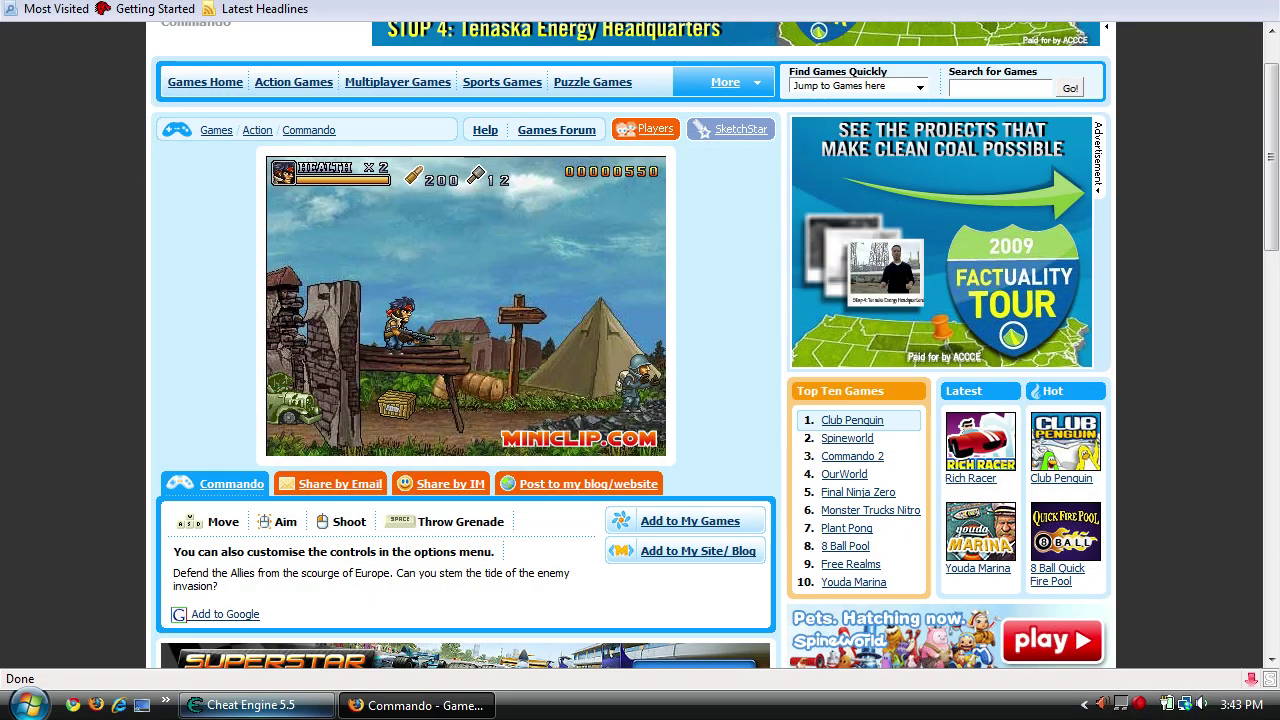
pyautogui.hotkey('alt', 'Tab')
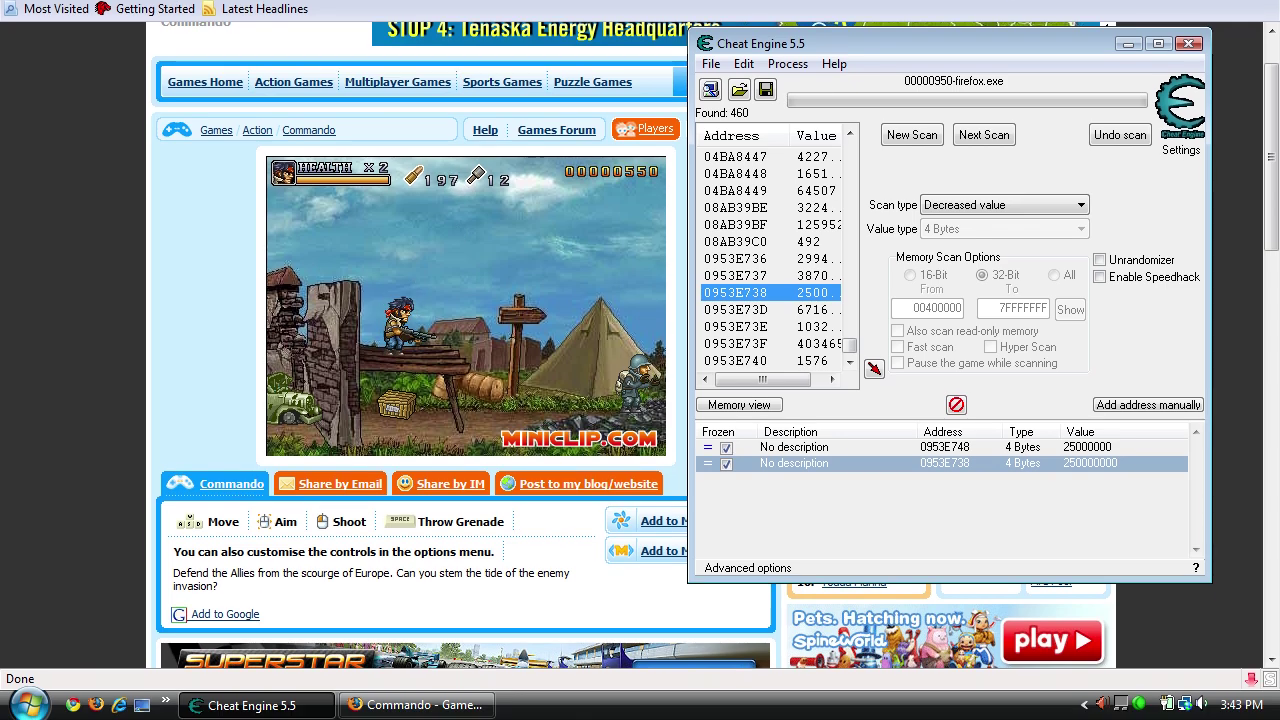
pyautogui.press('super')
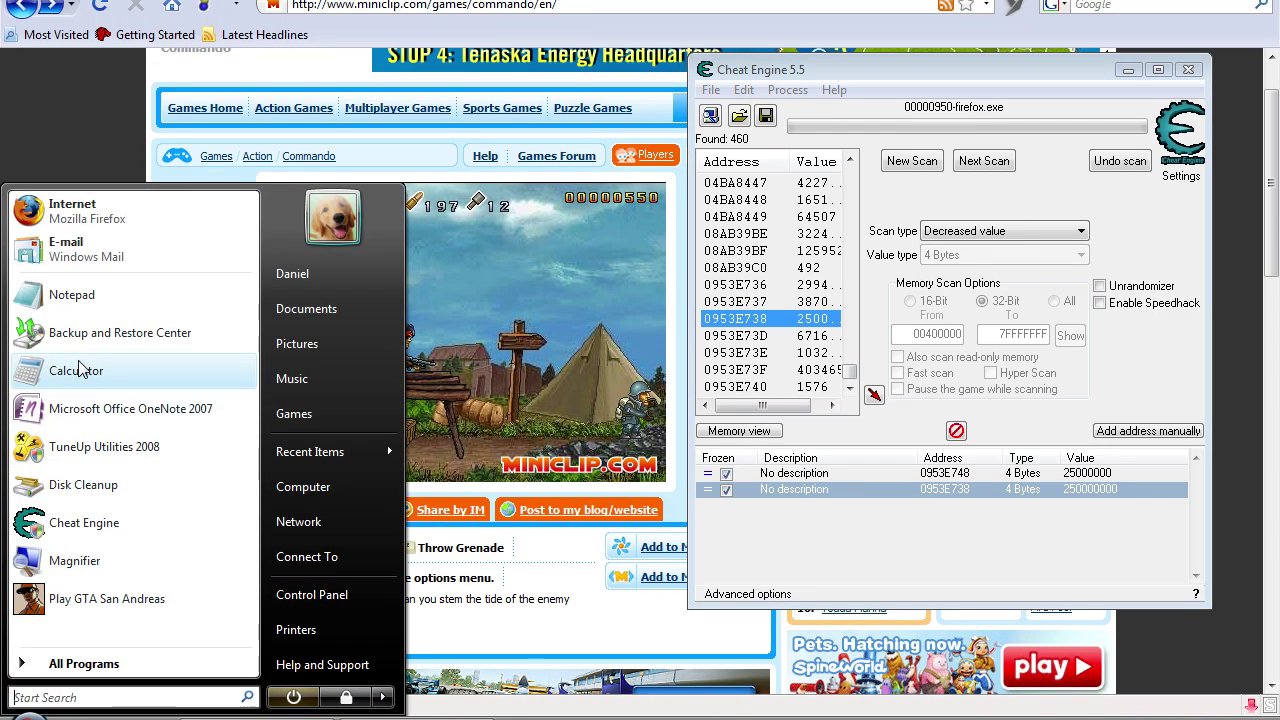
# - Launch Calculator, then start a new exact-value First Scan for 1576
pyautogui.click(80, 370)
pyautogui.write('1576.')
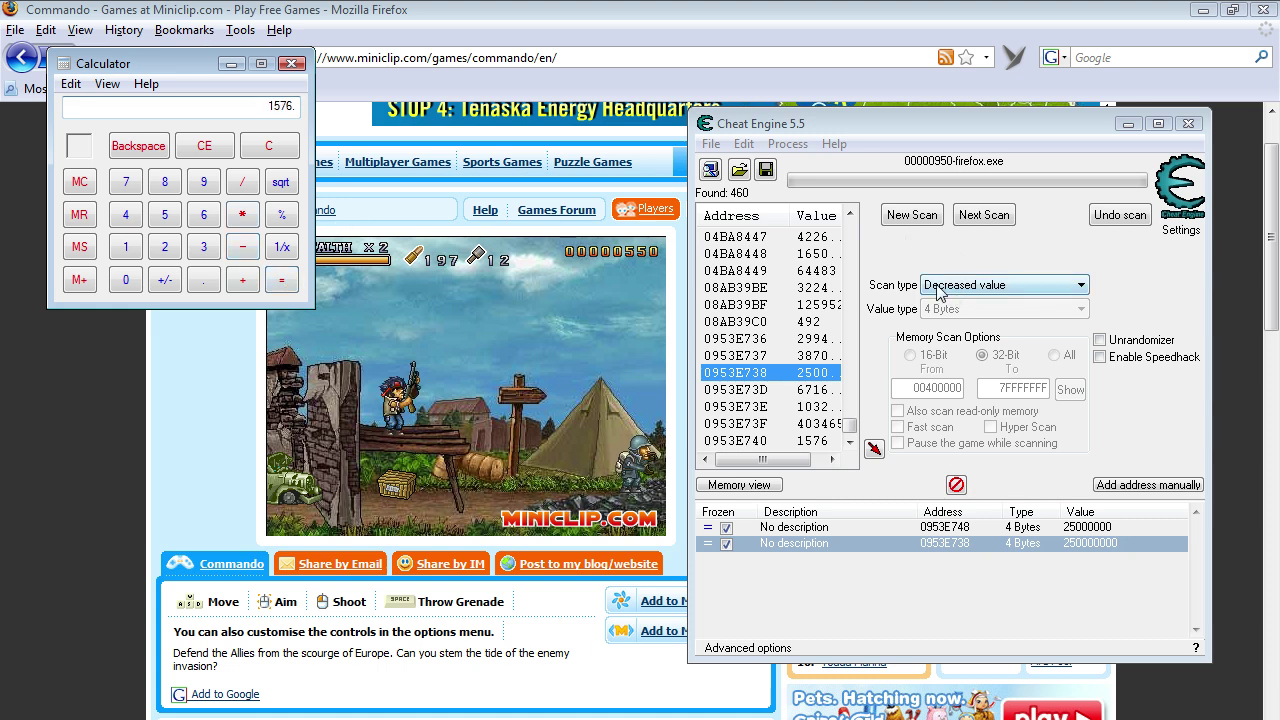
pyautogui.click(924, 220)
pyautogui.write('1576')
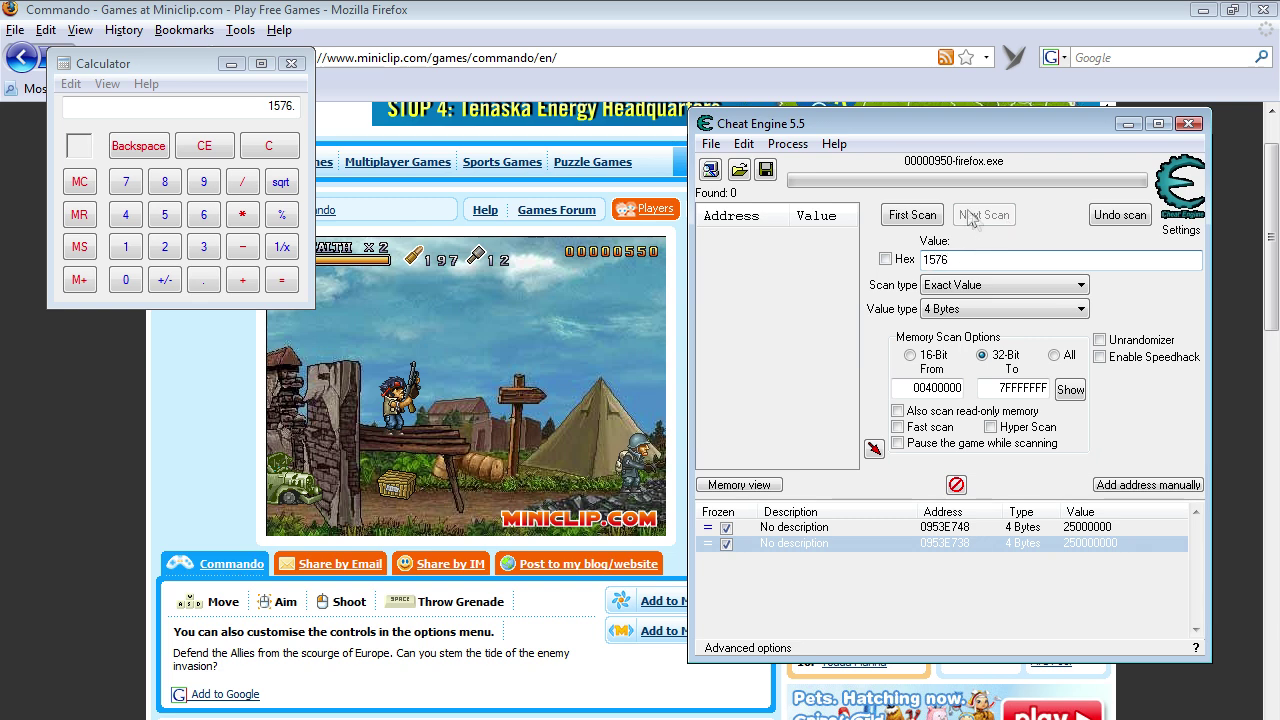
pyautogui.click(912, 219)
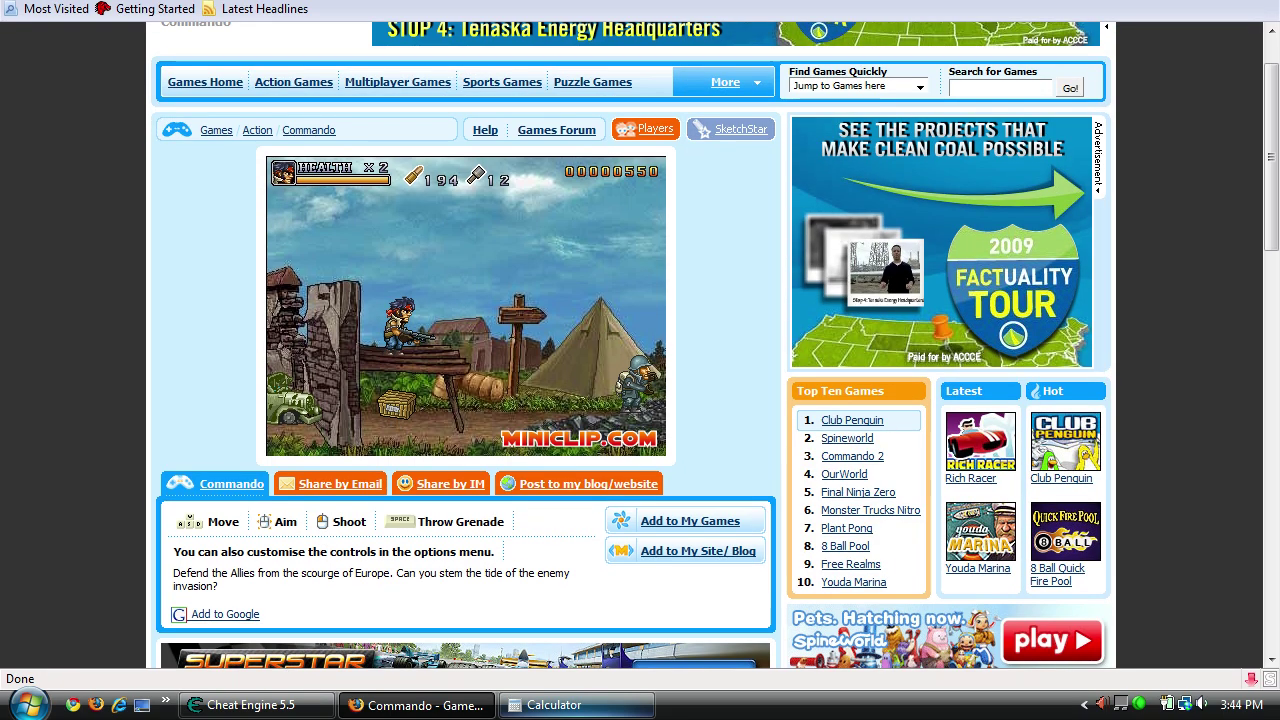
# - Compute 194 × 8 = 1552 in the Calculator
pyautogui.click(577, 706)
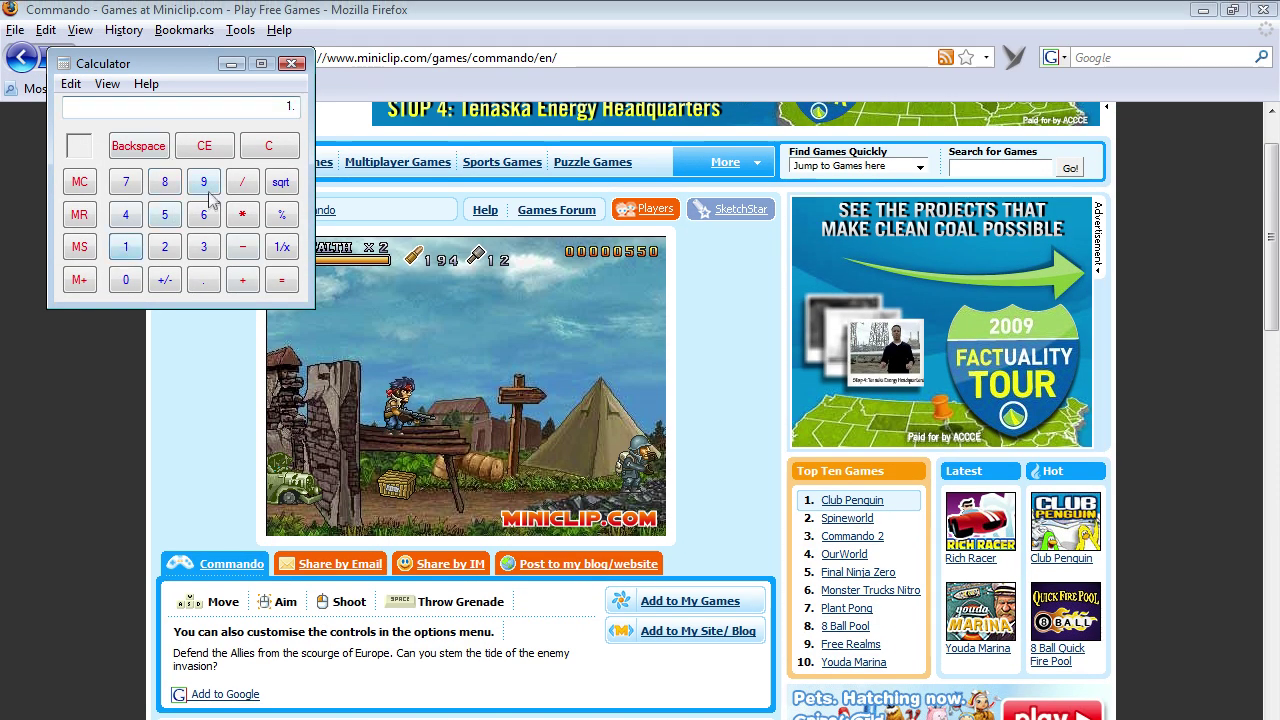
pyautogui.click(204, 183)
pyautogui.click(125, 214)
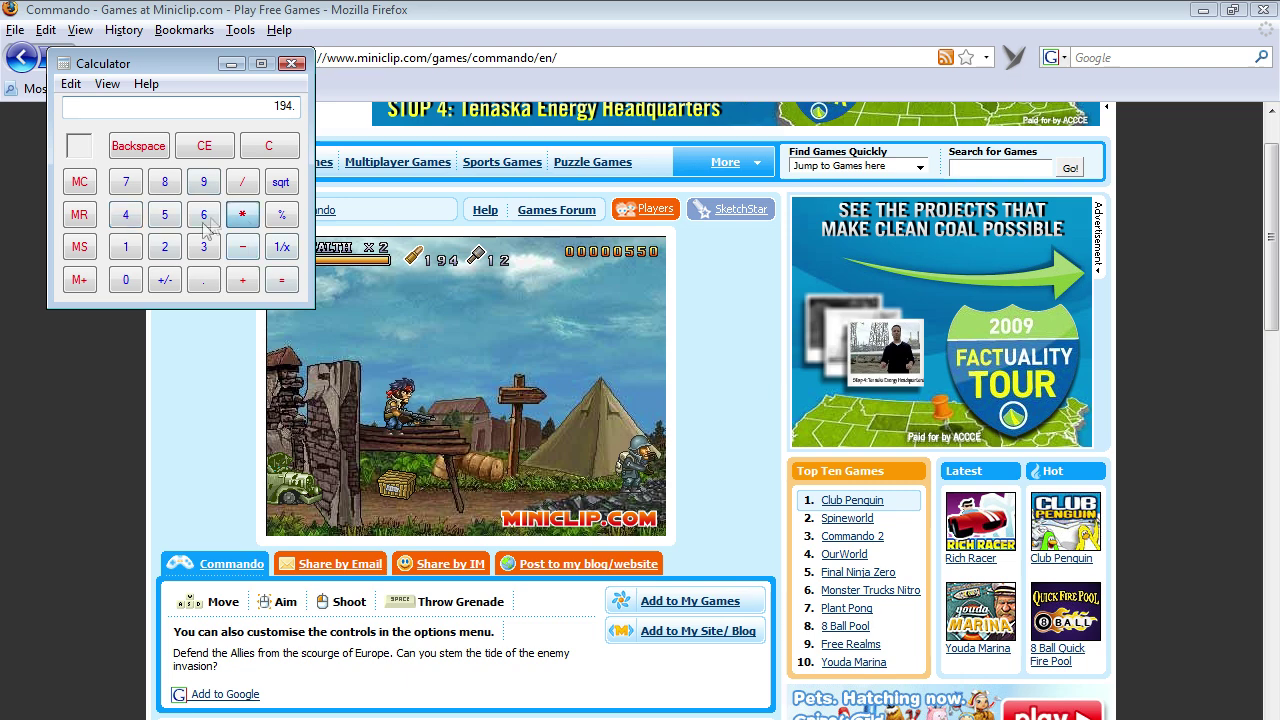
pyautogui.click(165, 183)
pyautogui.click(281, 280)
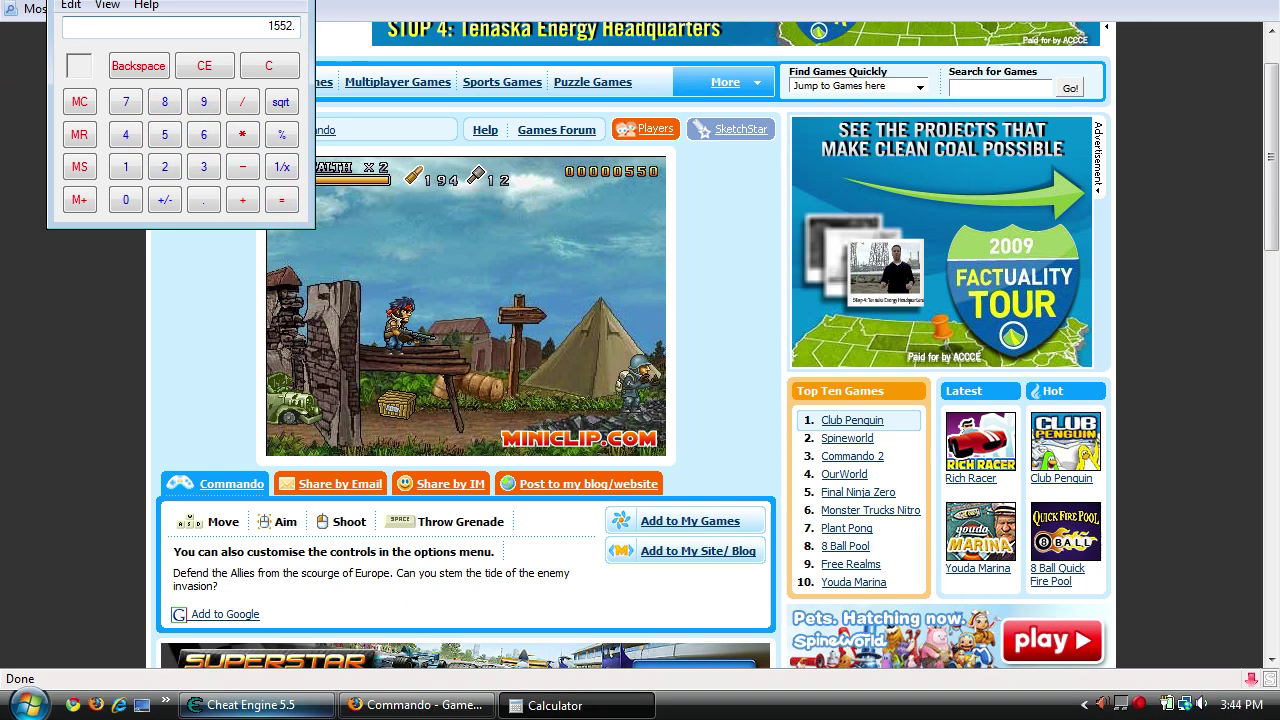
# - Next Scan for 1552, add the lone address 0953E740, set it to 250000000, and return to the game
pyautogui.hotkey('alt', 'Tab')
pyautogui.write('1552')
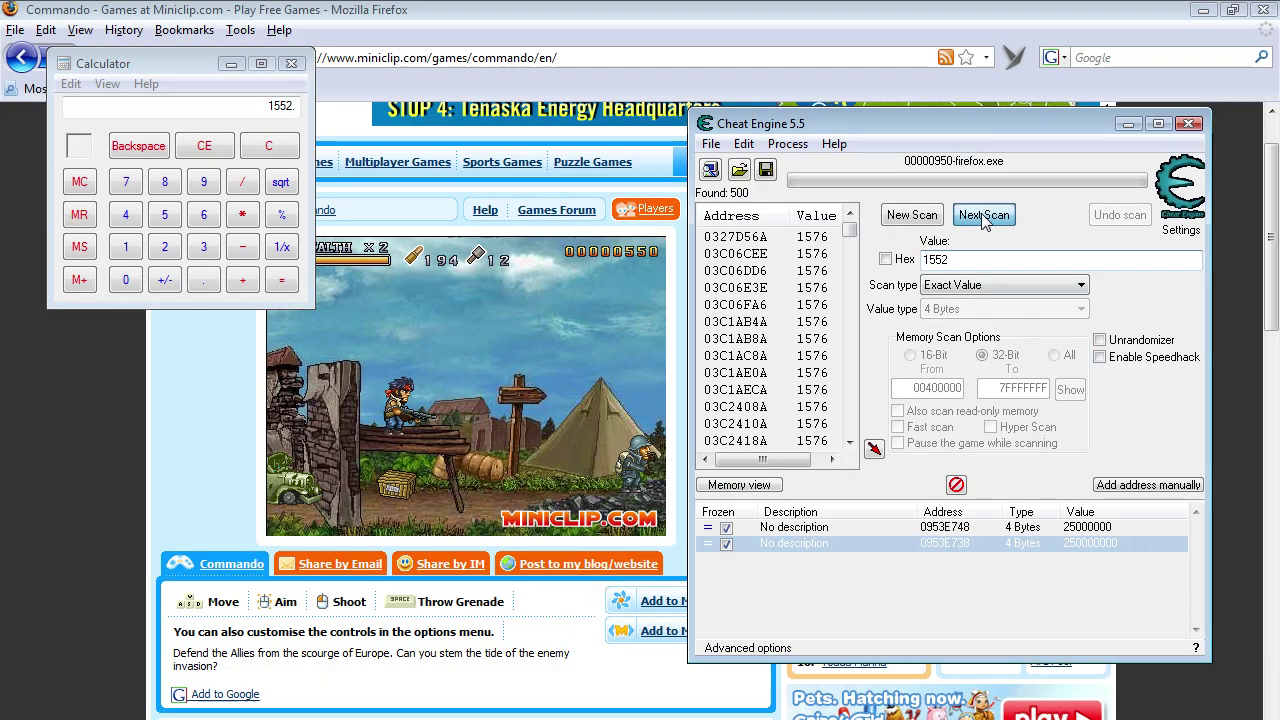
pyautogui.click(984, 134)
pyautogui.doubleClick(807, 240)
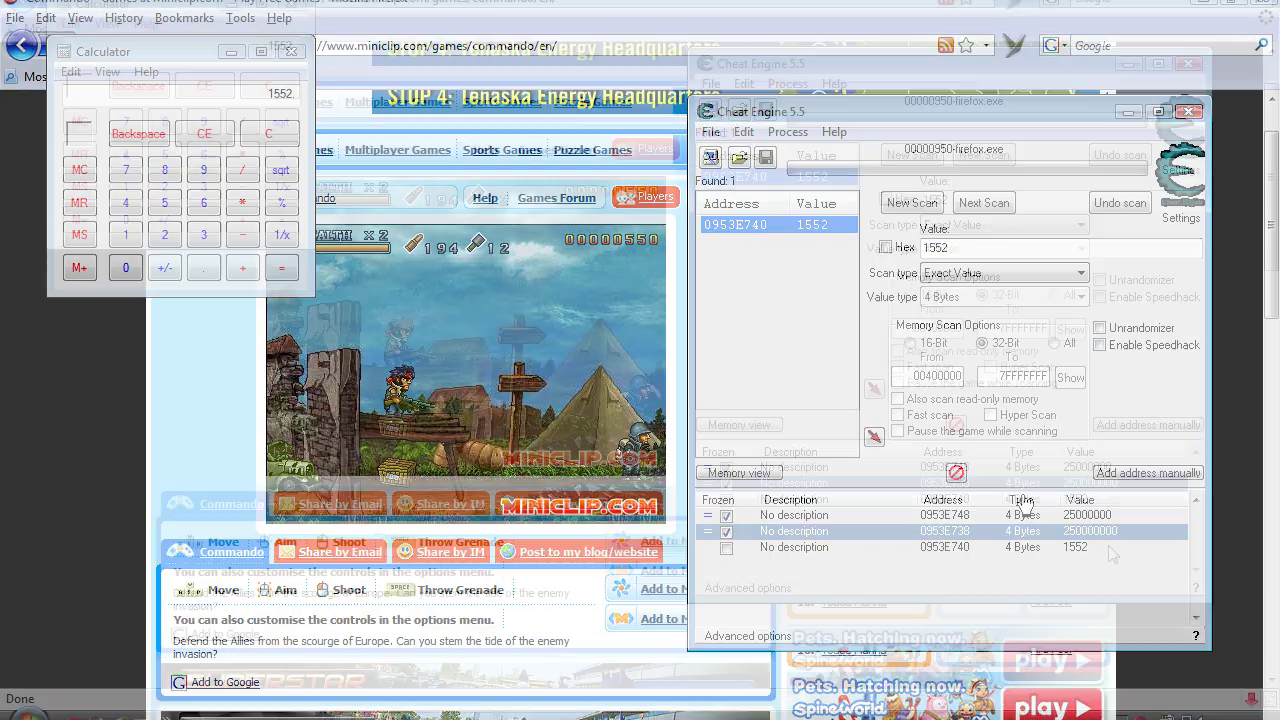
pyautogui.doubleClick(1060, 479)
pyautogui.write('250000000')
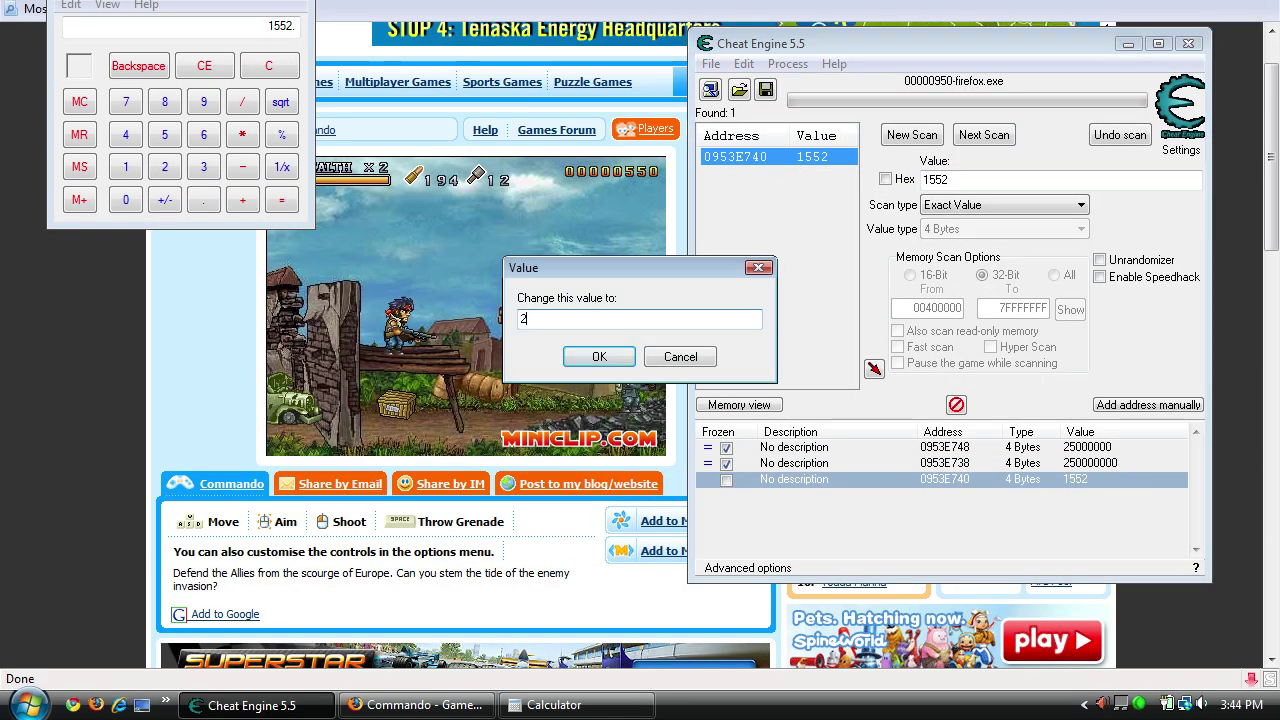
pyautogui.click(603, 357)
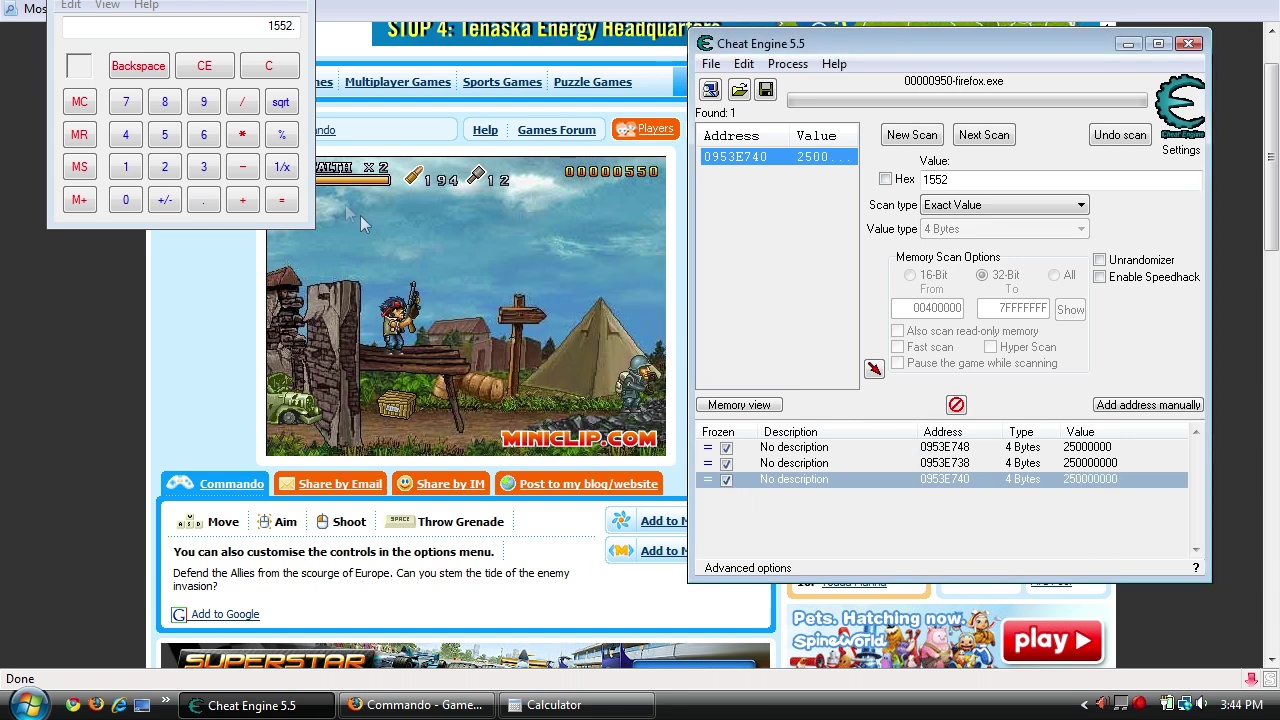
pyautogui.click(460, 288)
# - Advance right through the level, shooting the enemy soldiers and the plane
pyautogui.press('d')
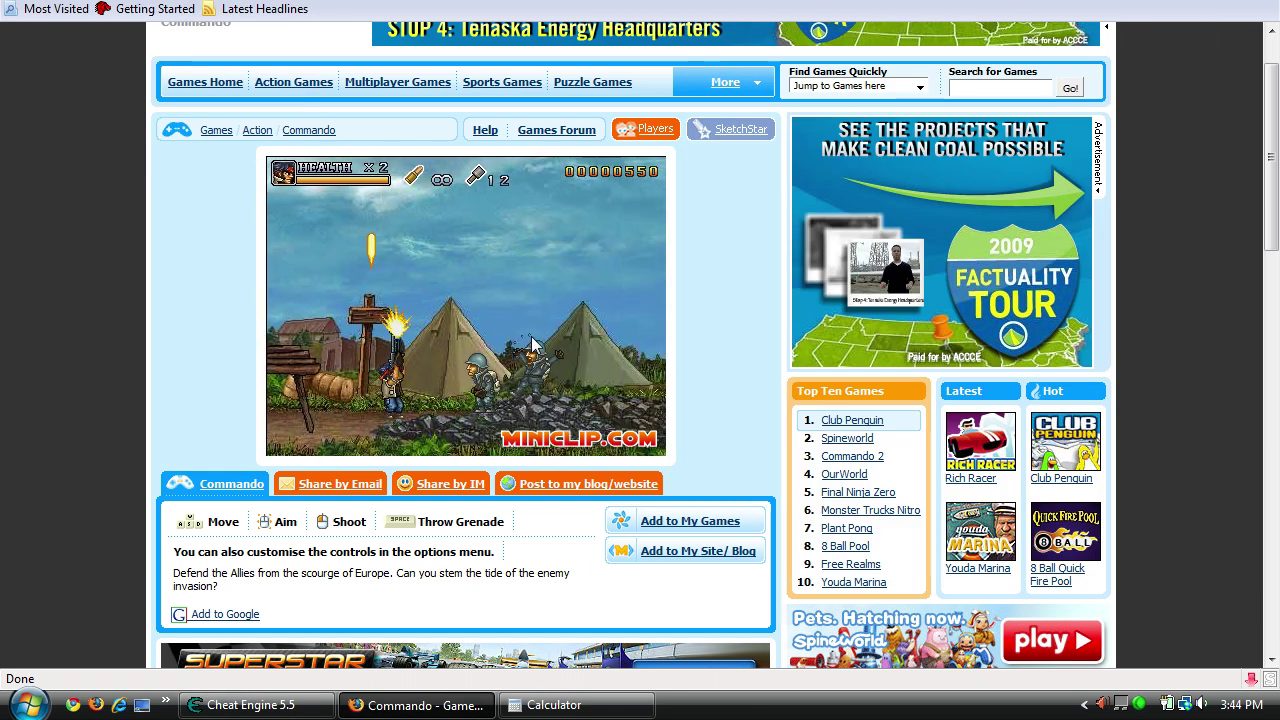
pyautogui.press('d')
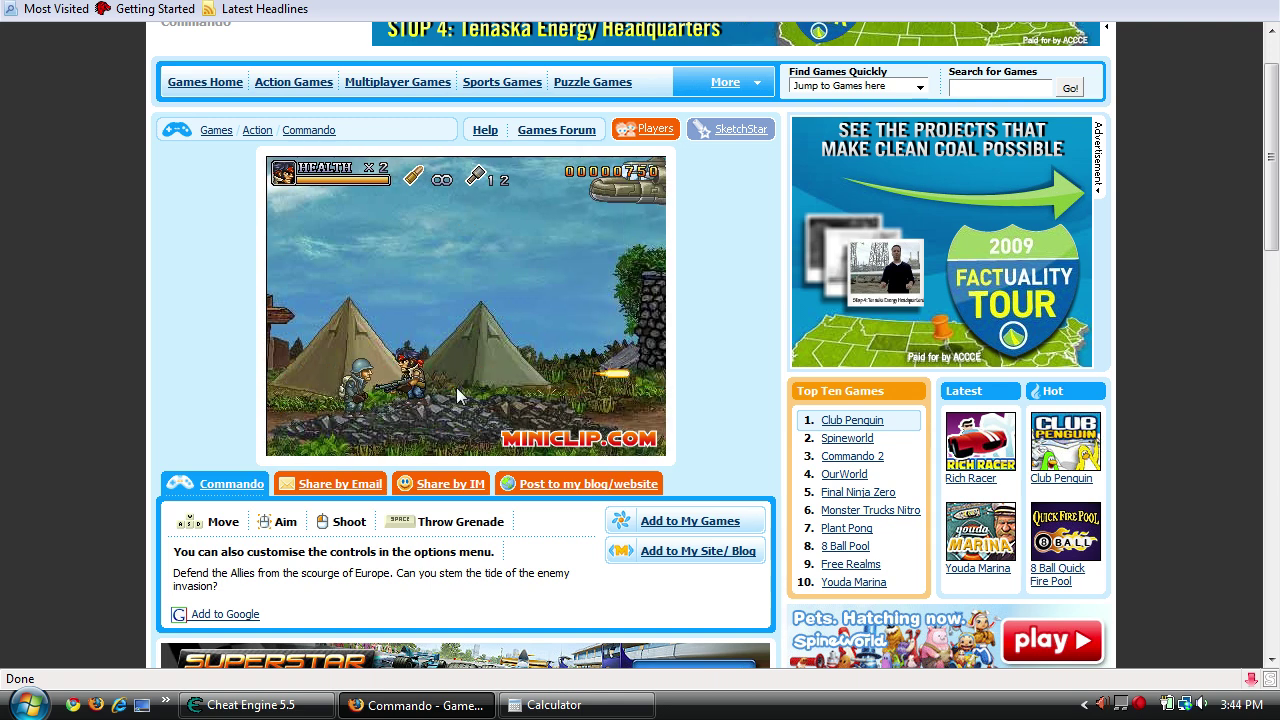
pyautogui.click(428, 374)
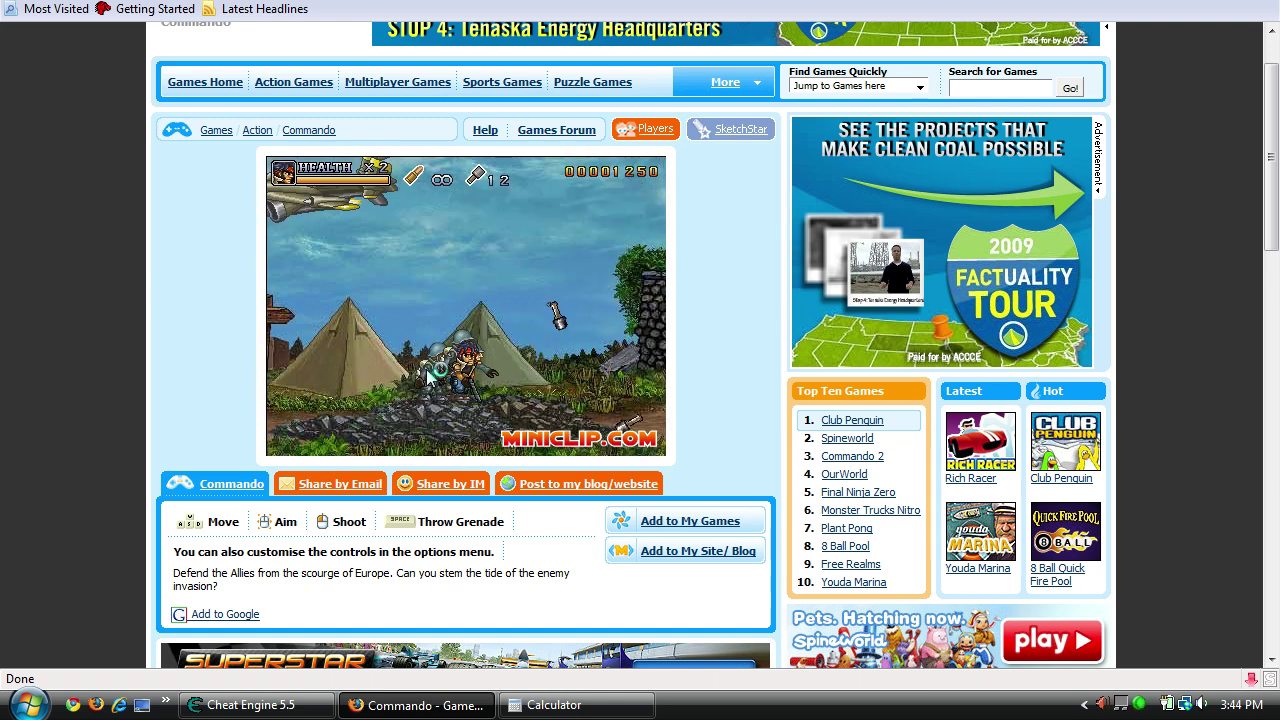
pyautogui.moveTo(428, 374)
pyautogui.mouseDown()
pyautogui.moveTo(450, 282)
pyautogui.moveTo(530, 375)
pyautogui.moveTo(477, 271)
pyautogui.moveTo(485, 225)
pyautogui.moveTo(360, 403)
pyautogui.moveTo(408, 227)
pyautogui.moveTo(475, 225)
pyautogui.moveTo(518, 363)
pyautogui.moveTo(356, 303)
pyautogui.moveTo(332, 366)
pyautogui.mouseUp()
pyautogui.press('d')
pyautogui.press('a')
pyautogui.press('d')
pyautogui.press('a')
# - Blow up the stone wall and the soldiers behind it, pushing on to the Attention Rockfall sign
pyautogui.press('d')
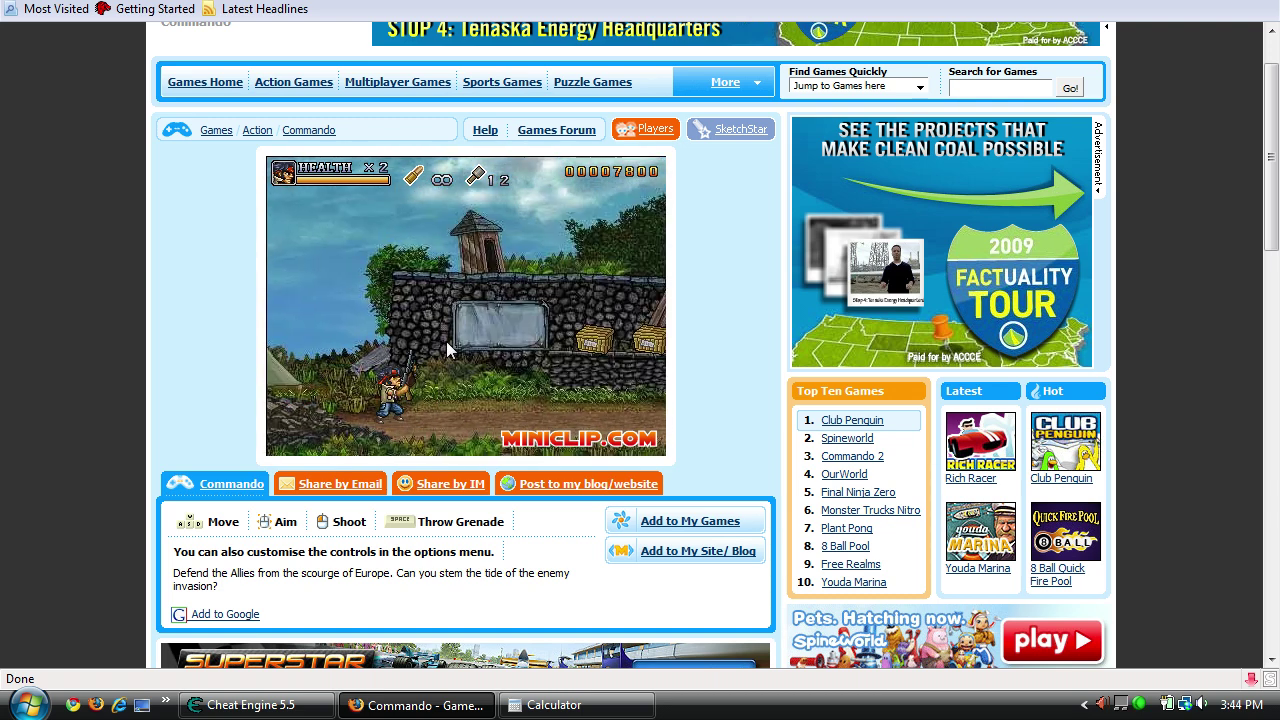
pyautogui.click(446, 341)
pyautogui.press('d')
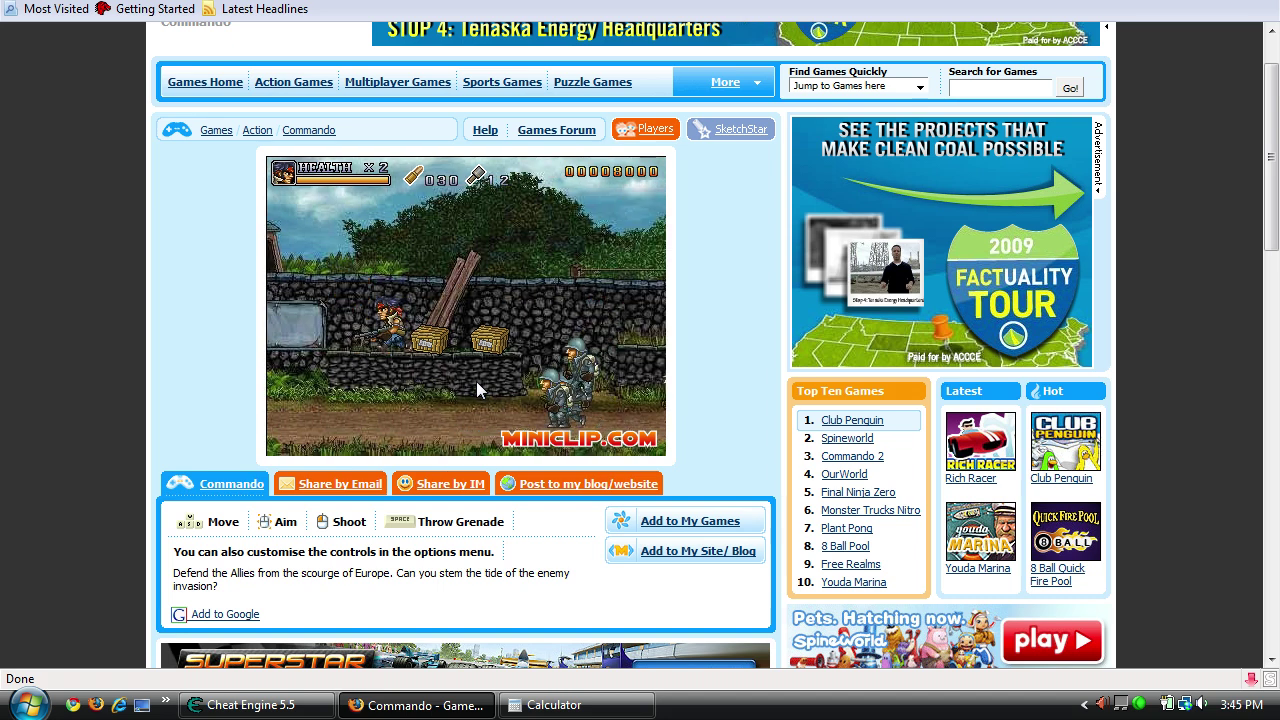
pyautogui.press('d')
pyautogui.moveTo(476, 381)
pyautogui.mouseDown()
pyautogui.moveTo(523, 397)
pyautogui.moveTo(405, 457)
pyautogui.moveTo(386, 423)
pyautogui.moveTo(403, 457)
pyautogui.mouseUp()
pyautogui.press('d')
pyautogui.press('d')
pyautogui.press('a')
pyautogui.press('d')
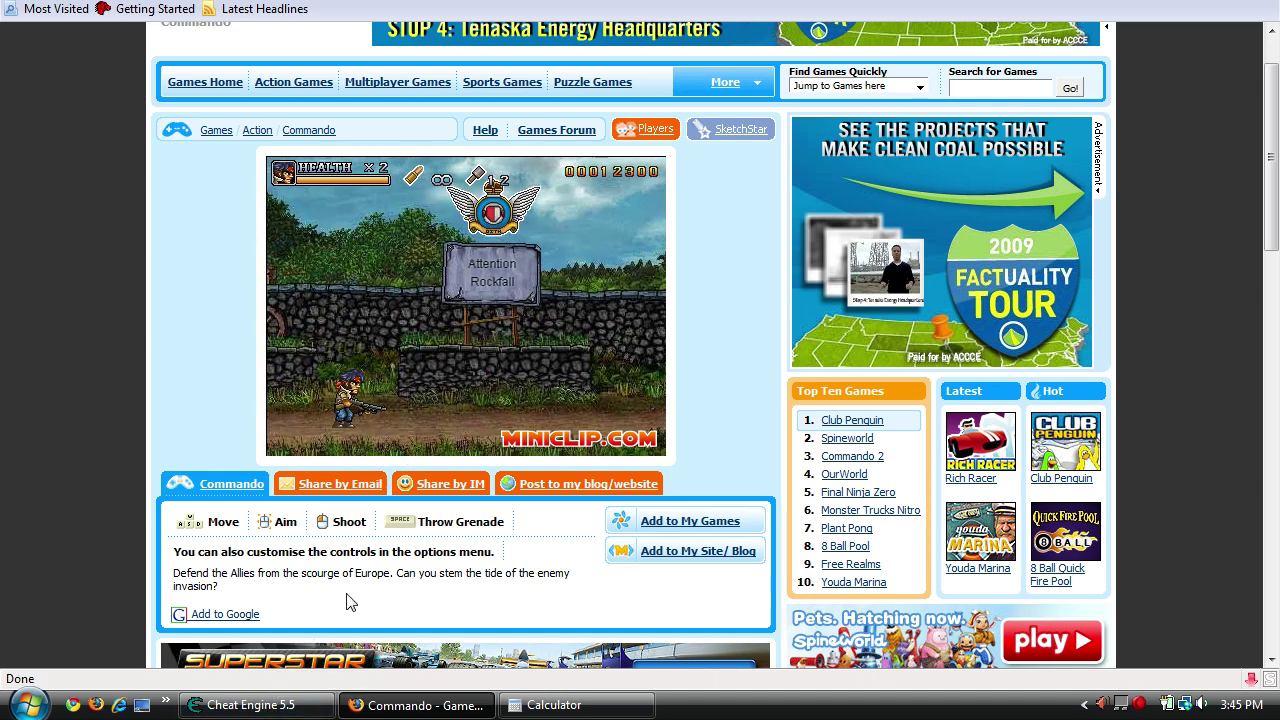